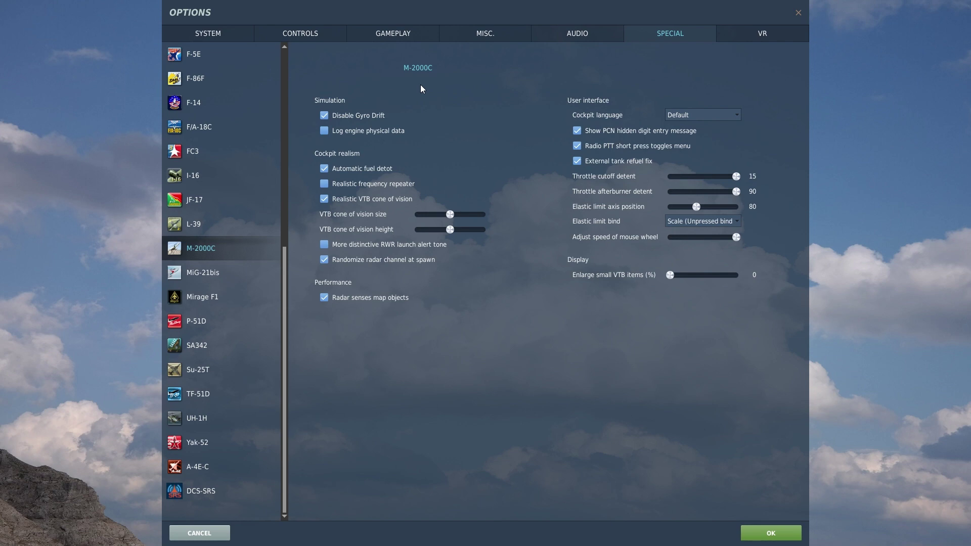
Toggle Disable Gyro Drift and Realistic frequency repeater, restoring both M-2000C options to their original settings
{"action": "left_click", "coordinate": [324, 115]}
{"action": "left_click", "coordinate": [325, 116]}
{"action": "left_click", "coordinate": [324, 184]}
{"action": "left_click", "coordinate": [332, 183]}
{"action": "mouse_move", "coordinate": [338, 261]}
{"action": "mouse_move", "coordinate": [324, 302]}
Set the M-2000C cockpit language to English and disable Radio PTT short press toggles menu
{"action": "left_click", "coordinate": [705, 115]}
{"action": "left_click", "coordinate": [706, 135]}
{"action": "left_click", "coordinate": [700, 117]}
{"action": "left_click", "coordinate": [695, 138]}
{"action": "left_click", "coordinate": [694, 116]}
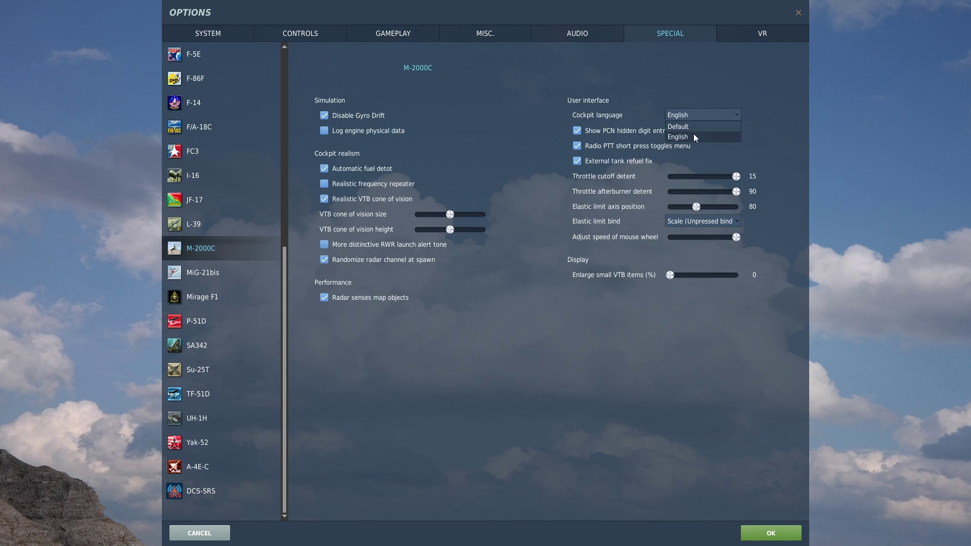
{"action": "left_click", "coordinate": [693, 134]}
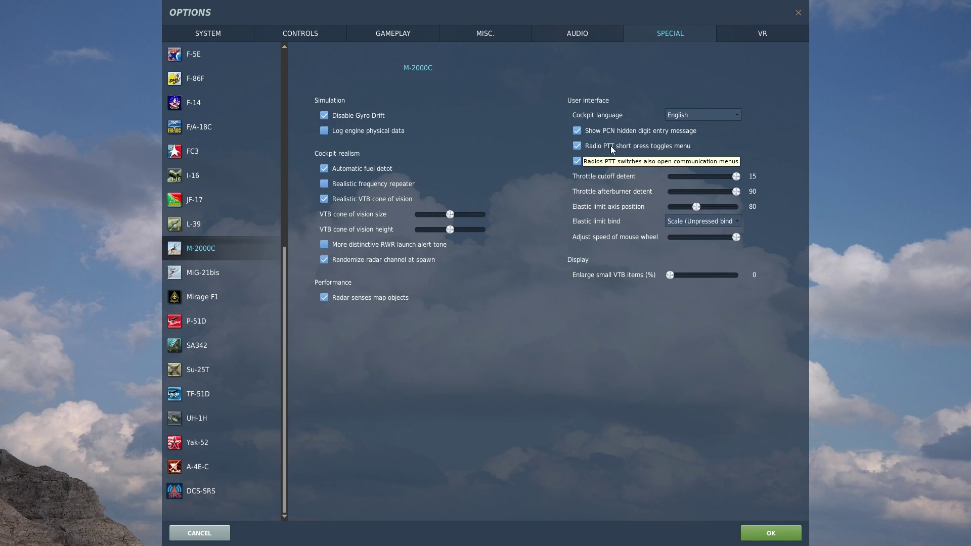
{"action": "left_click", "coordinate": [577, 147]}
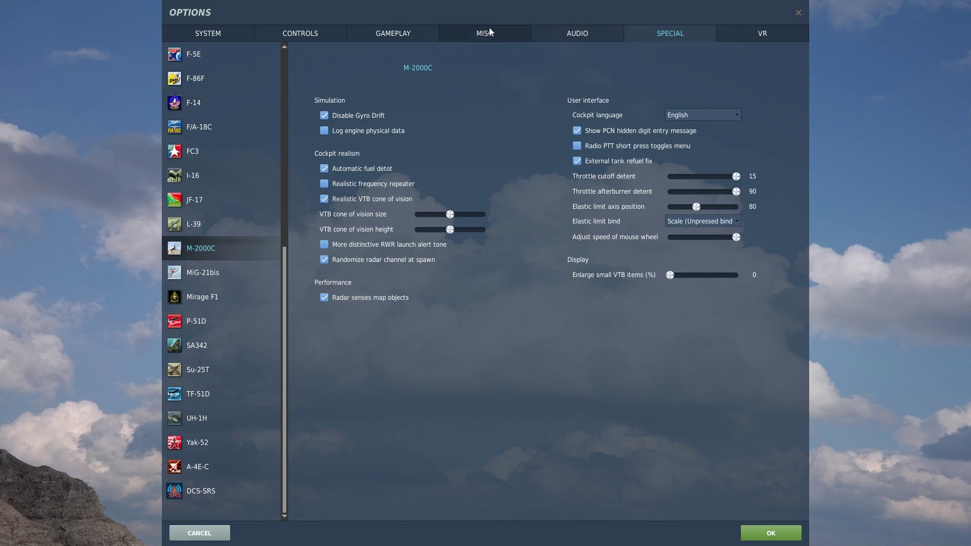
Open the M-2000C control bindings and review the assignments for airbrake, autopilot disconnect, CNM and decoy release
{"action": "left_click", "coordinate": [322, 35]}
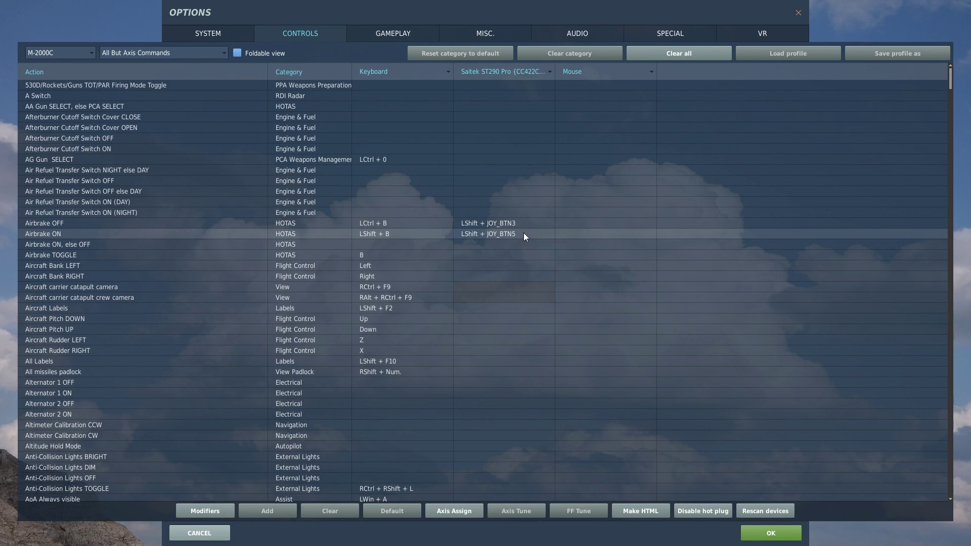
{"action": "scroll", "coordinate": [529, 225], "scroll_direction": "down", "scroll_amount": 9}
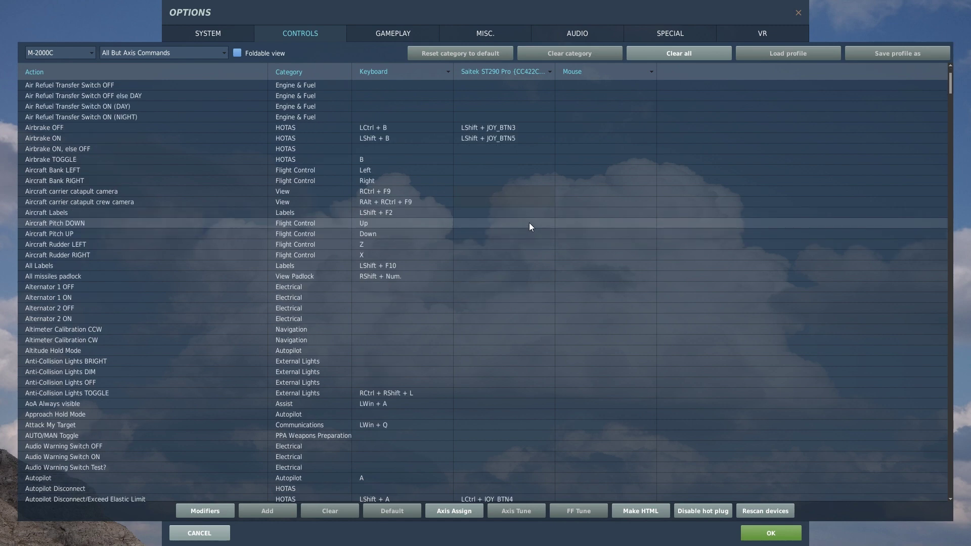
{"action": "scroll", "coordinate": [529, 225], "scroll_direction": "down", "scroll_amount": 3}
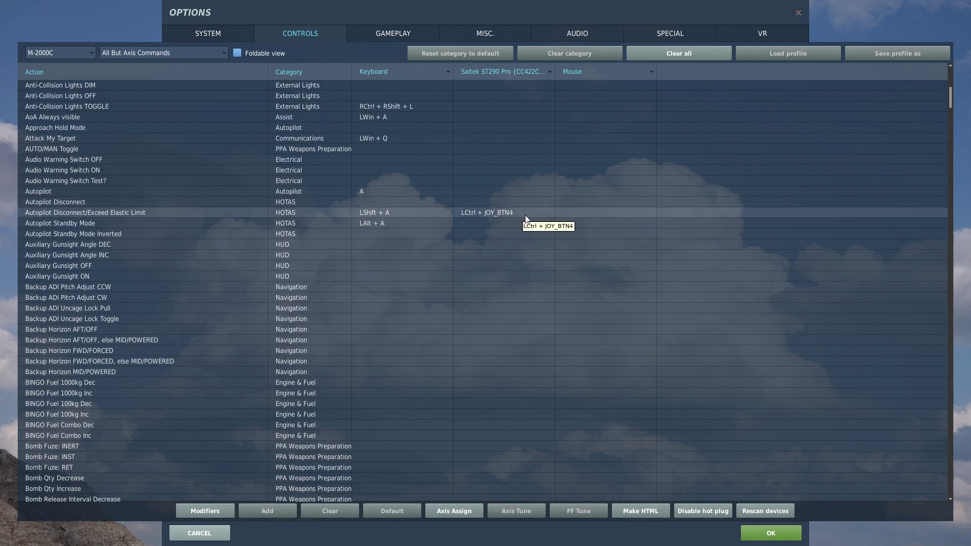
{"action": "scroll", "coordinate": [524, 216], "scroll_direction": "down", "scroll_amount": 6}
{"action": "scroll", "coordinate": [525, 218], "scroll_direction": "down", "scroll_amount": 20}
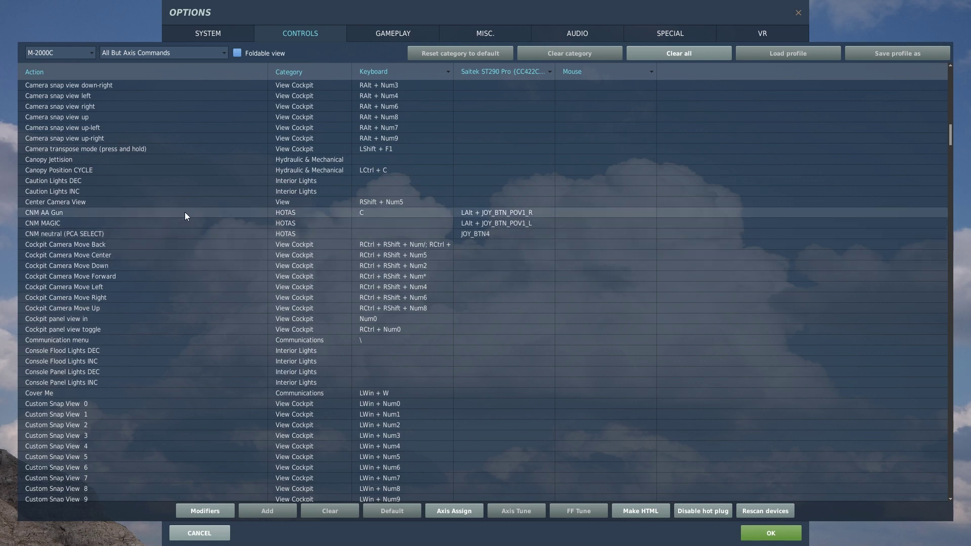
{"action": "left_click", "coordinate": [557, 235]}
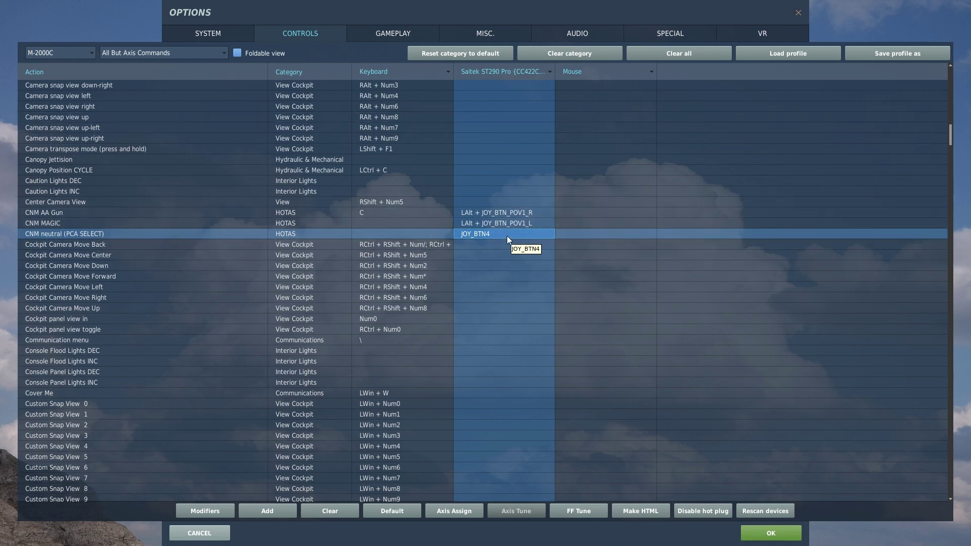
{"action": "scroll", "coordinate": [501, 242], "scroll_direction": "down", "scroll_amount": 15}
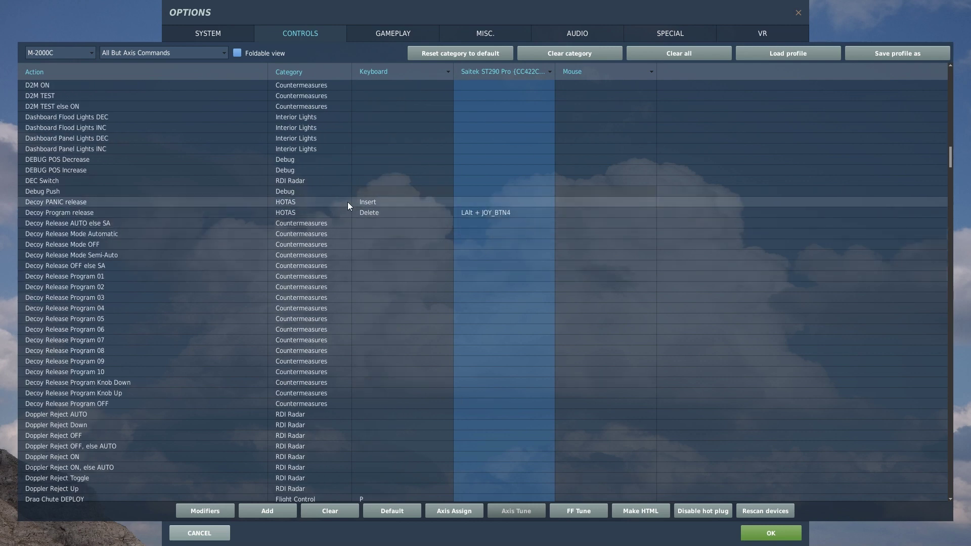
{"action": "left_click", "coordinate": [394, 202]}
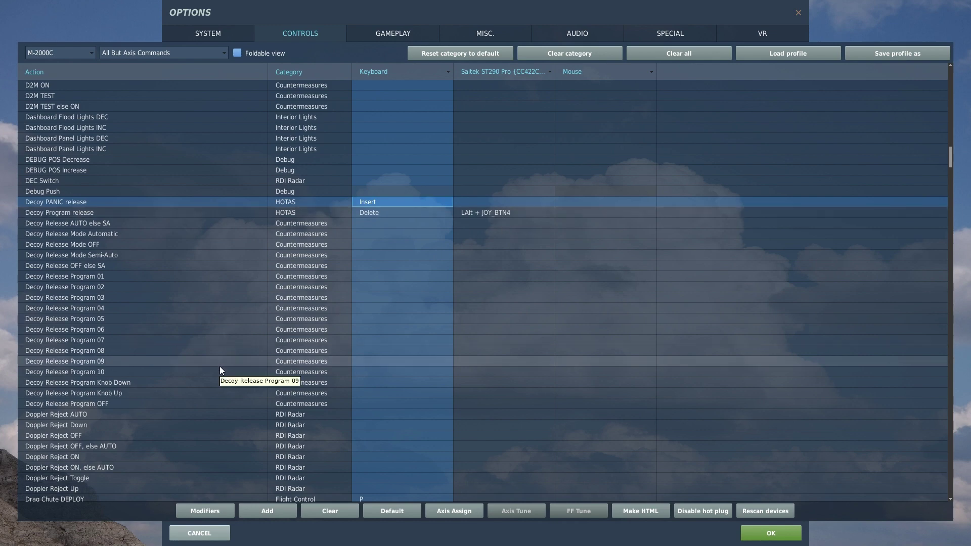
Examine the bindings from the decoy release programs through Exceed Elastic Limit and FBW commands to the Gun Trigger
{"action": "scroll", "coordinate": [221, 360], "scroll_direction": "down", "scroll_amount": 9}
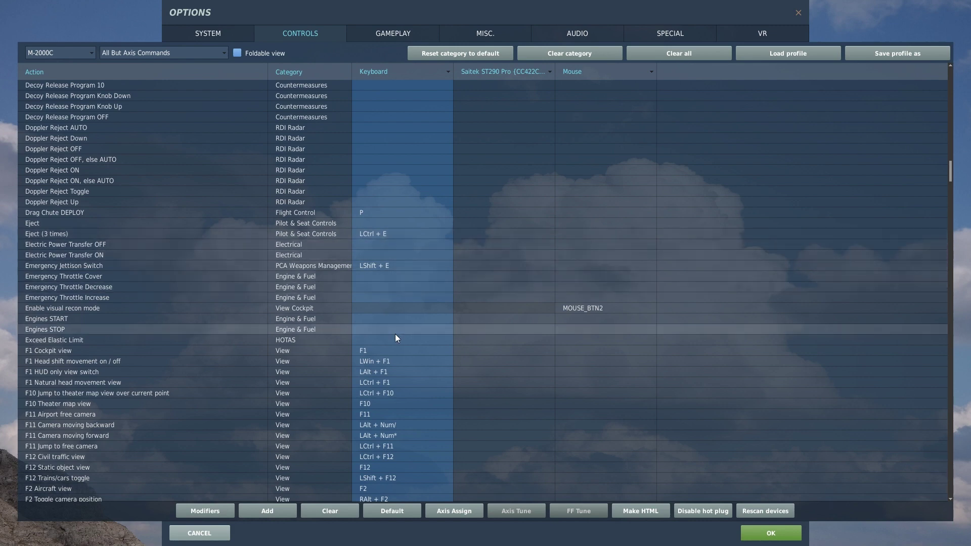
{"action": "scroll", "coordinate": [415, 320], "scroll_direction": "down", "scroll_amount": 4}
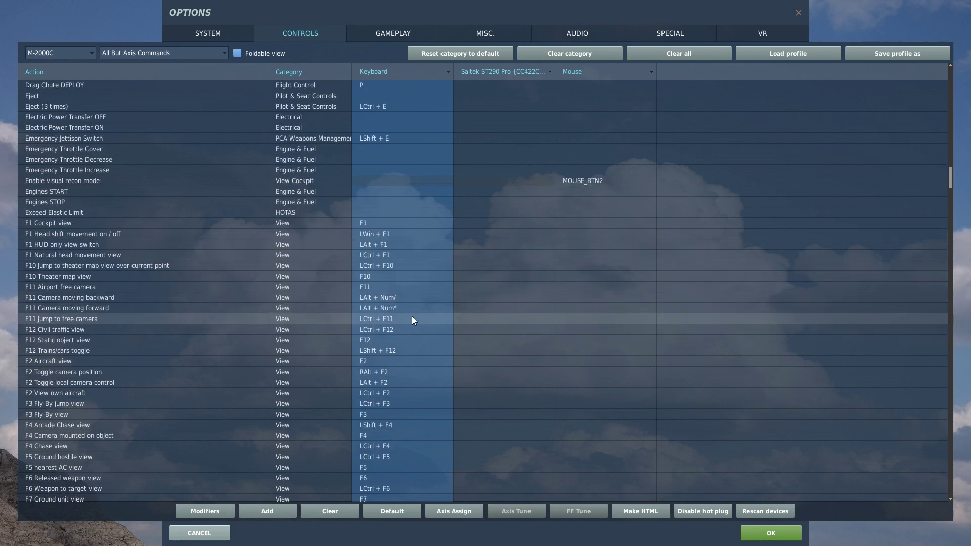
{"action": "scroll", "coordinate": [410, 313], "scroll_direction": "down", "scroll_amount": 4}
{"action": "scroll", "coordinate": [405, 311], "scroll_direction": "up", "scroll_amount": 8}
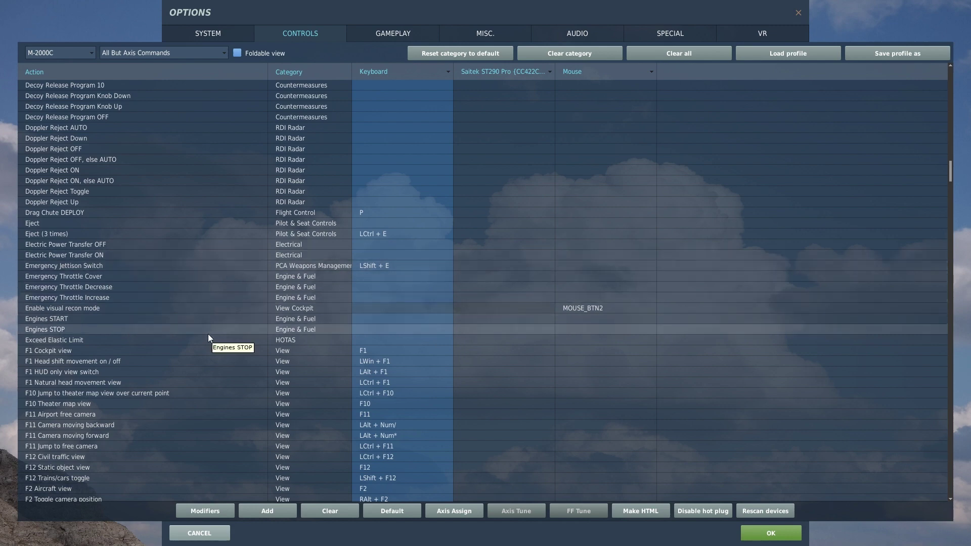
{"action": "scroll", "coordinate": [202, 335], "scroll_direction": "down", "scroll_amount": 15}
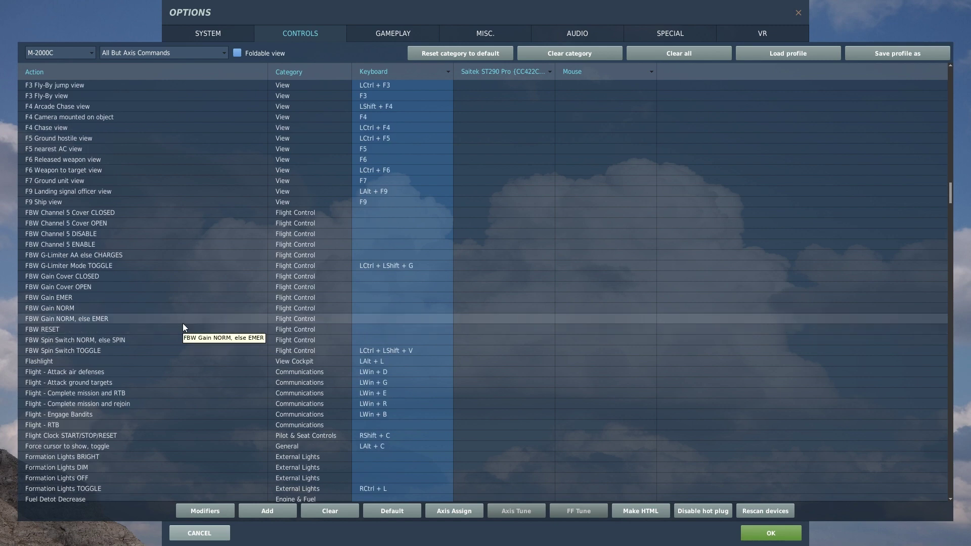
{"action": "scroll", "coordinate": [183, 324], "scroll_direction": "down", "scroll_amount": 10}
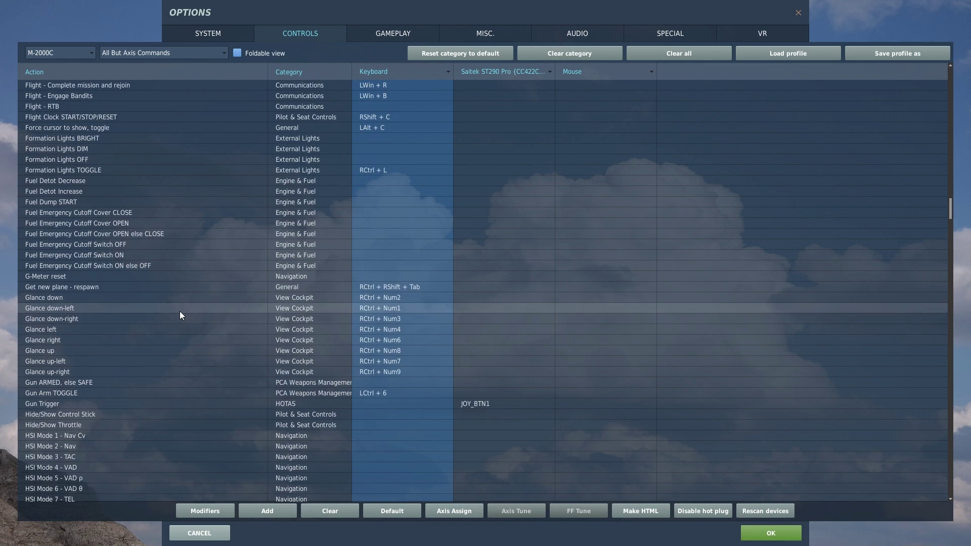
{"action": "scroll", "coordinate": [180, 311], "scroll_direction": "down", "scroll_amount": 4}
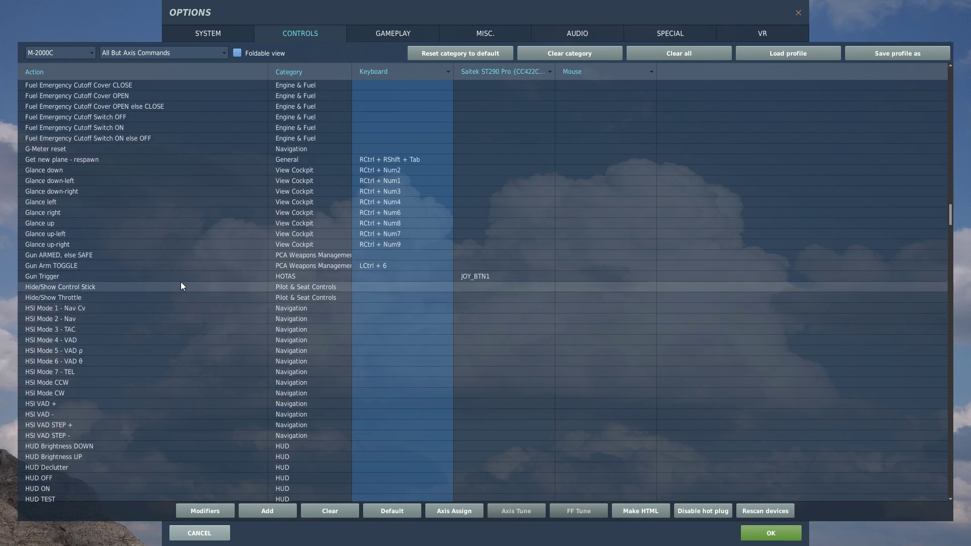
{"action": "left_click", "coordinate": [500, 276]}
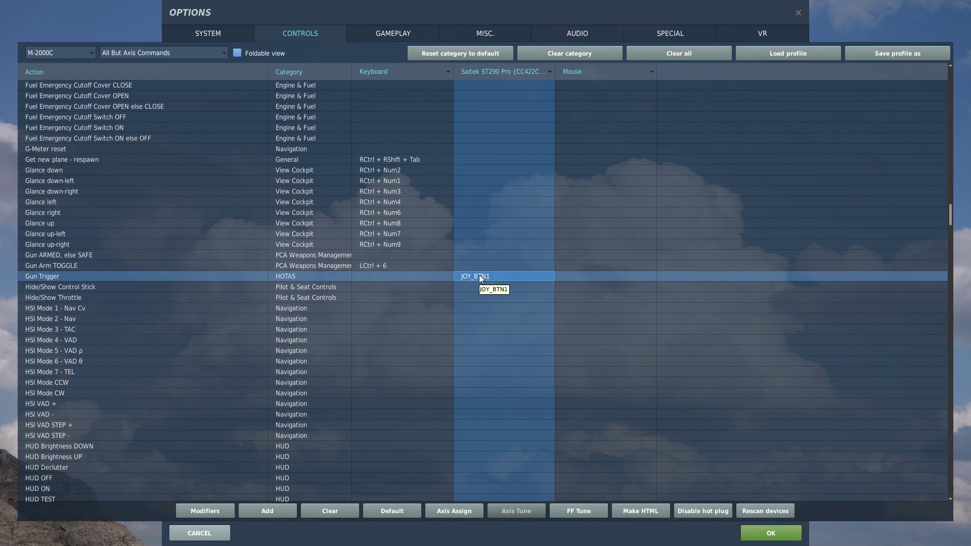
Examine the joystick assignments for Magic Slave/AG Designate/INS Position Update and MiCRoB/Trigger 2nd Stage
{"action": "scroll", "coordinate": [472, 284], "scroll_direction": "down", "scroll_amount": 5}
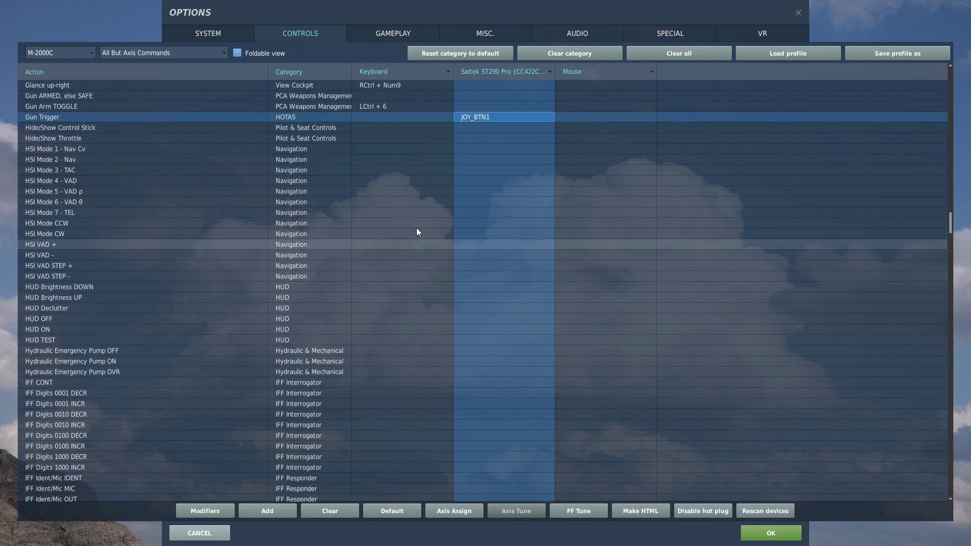
{"action": "scroll", "coordinate": [411, 309], "scroll_direction": "down", "scroll_amount": 20}
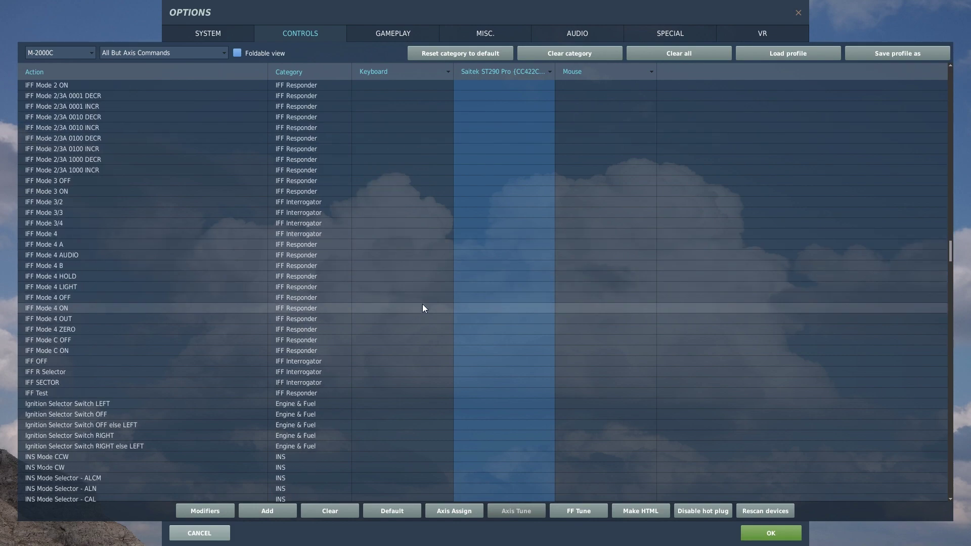
{"action": "scroll", "coordinate": [432, 299], "scroll_direction": "down", "scroll_amount": 18}
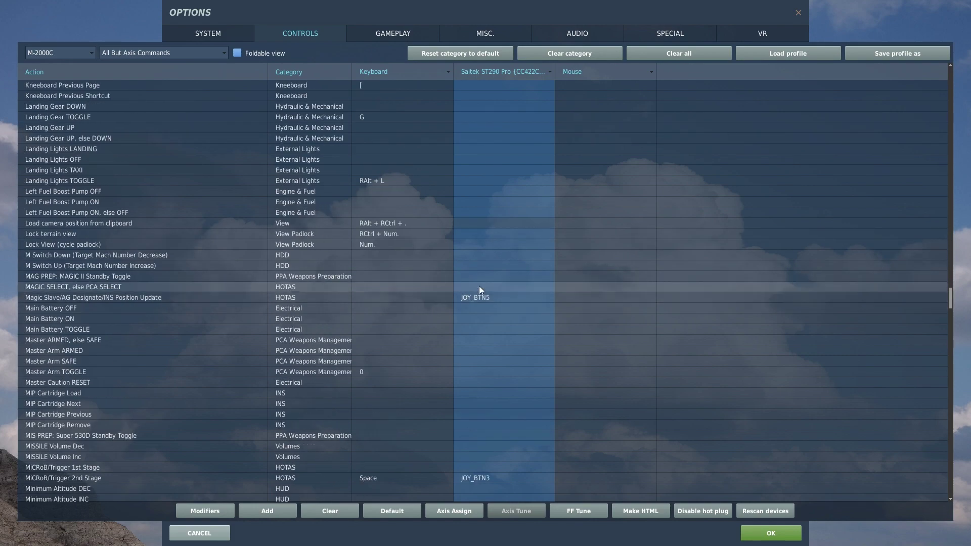
{"action": "scroll", "coordinate": [473, 298], "scroll_direction": "down", "scroll_amount": 4}
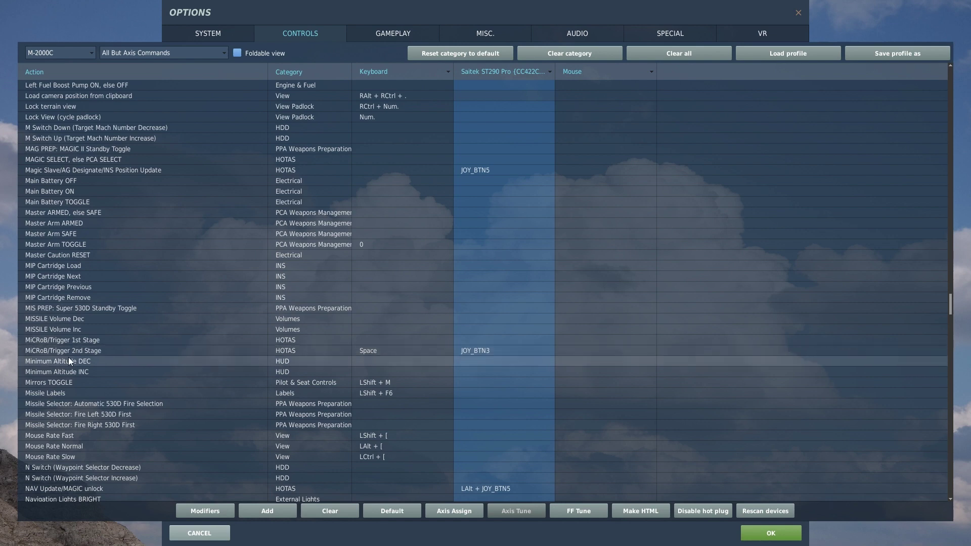
{"action": "left_click", "coordinate": [528, 355]}
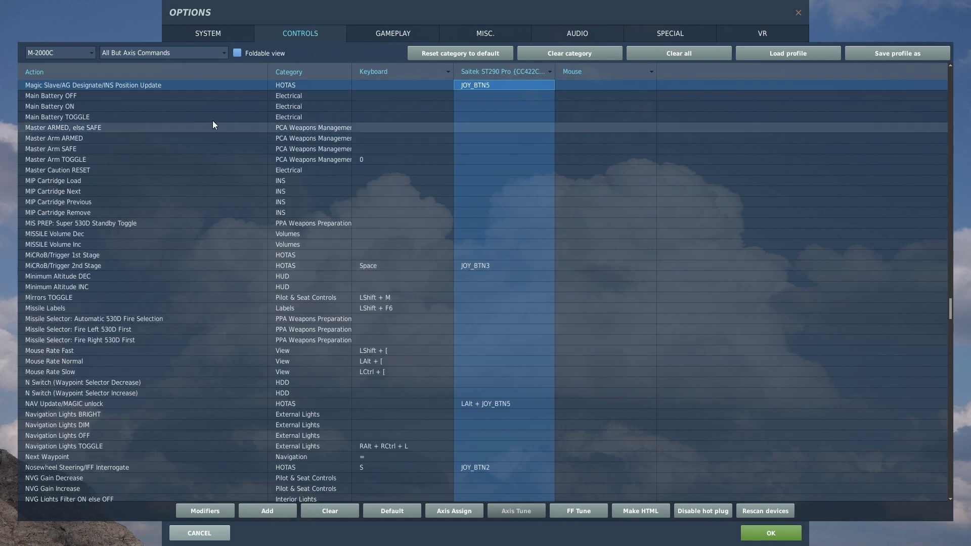
Locate the NAV Update/MAGIC unlock binding by its LAlt-modified joystick button
{"action": "scroll", "coordinate": [150, 152], "scroll_direction": "up", "scroll_amount": 3}
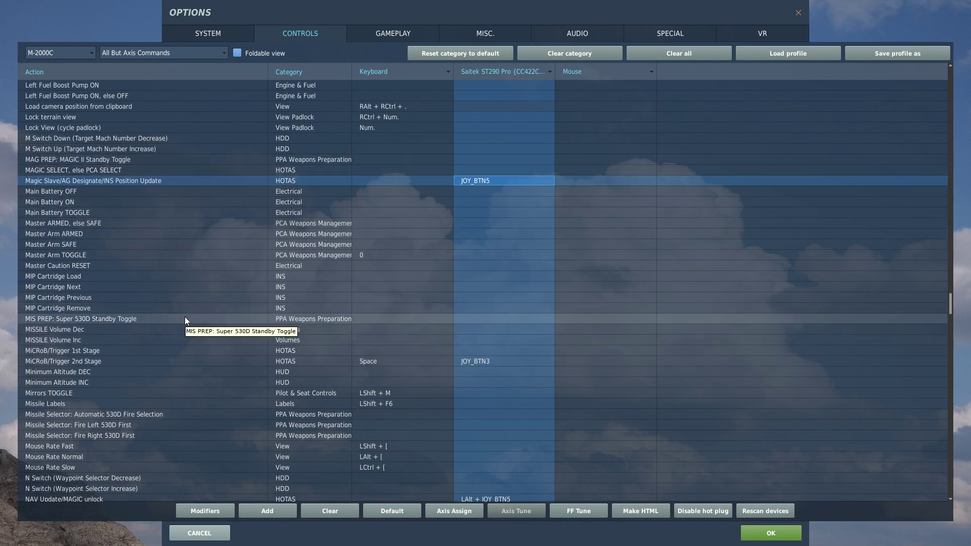
{"action": "scroll", "coordinate": [185, 317], "scroll_direction": "down", "scroll_amount": 12}
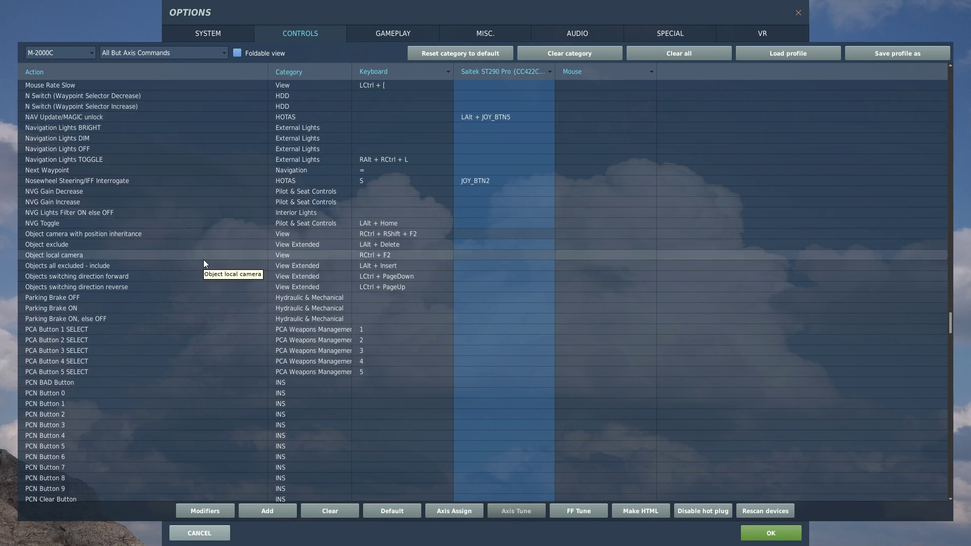
{"action": "scroll", "coordinate": [198, 242], "scroll_direction": "up", "scroll_amount": 3}
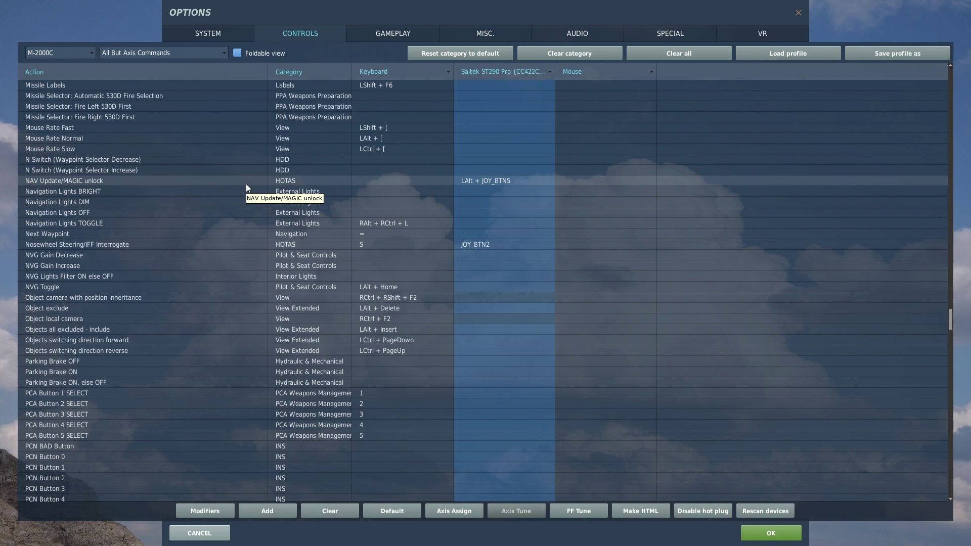
{"action": "key", "text": "alt"}
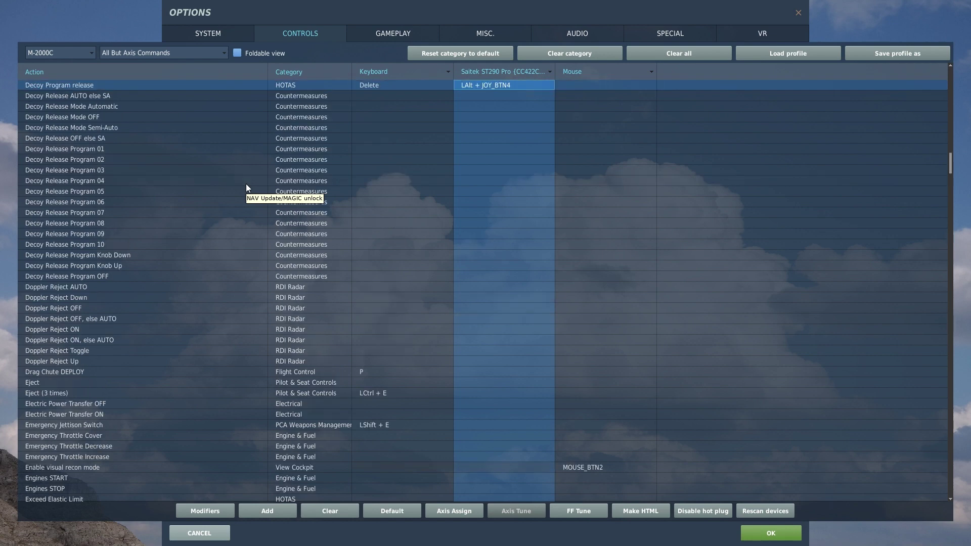
{"action": "key", "text": "alt"}
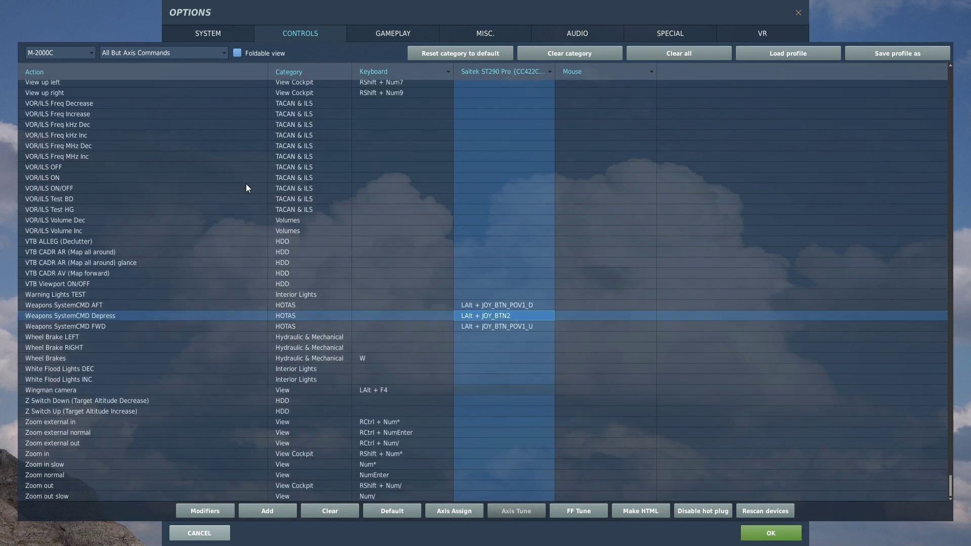
{"action": "key", "text": "alt"}
{"action": "key", "text": "alt"}
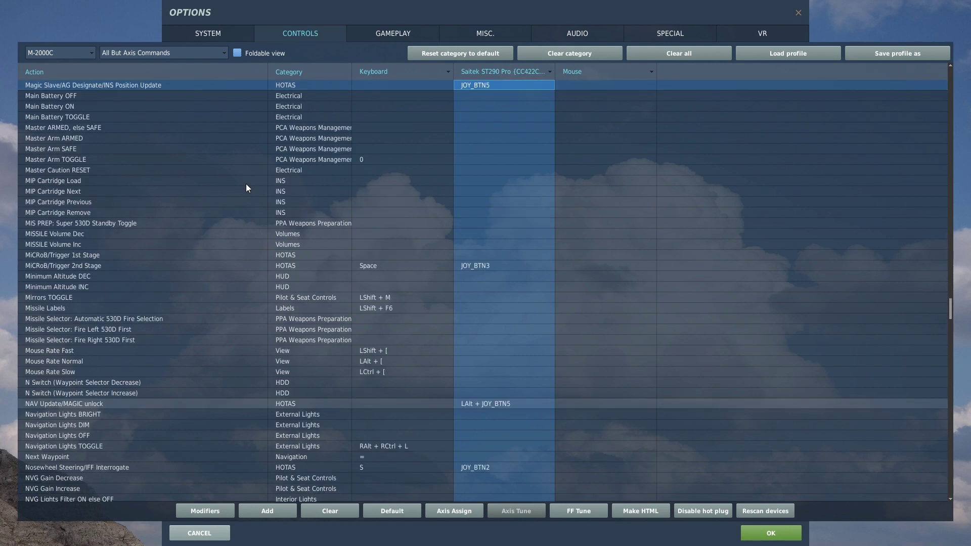
{"action": "key", "text": "alt"}
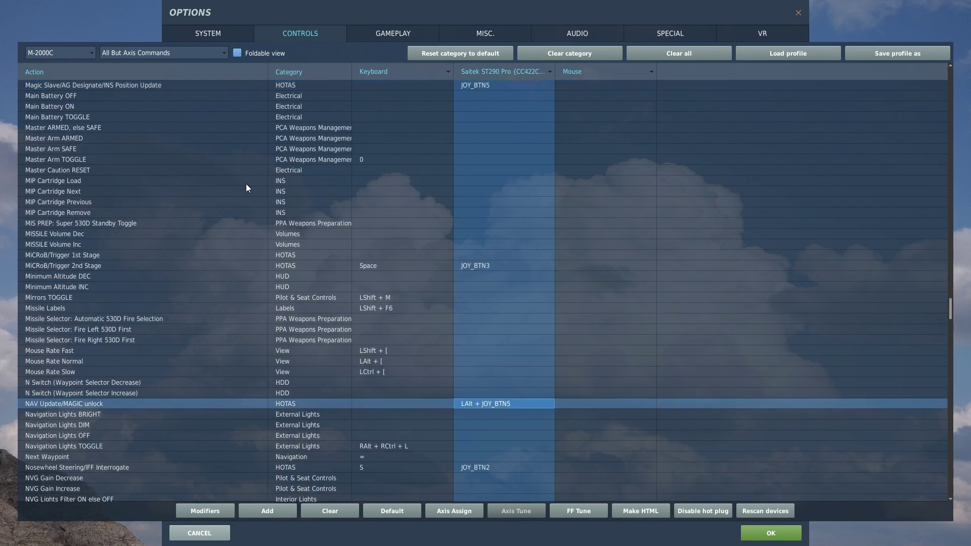
Examine the keyboard and joystick assignments of Nosewheel Steering/IFF Interrogate
{"action": "scroll", "coordinate": [241, 292], "scroll_direction": "down", "scroll_amount": 8}
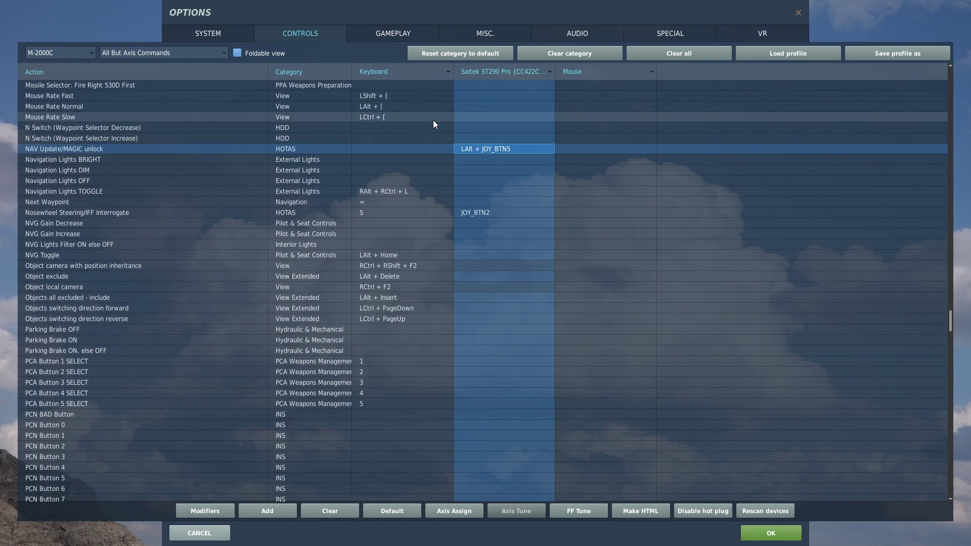
{"action": "left_click", "coordinate": [201, 212]}
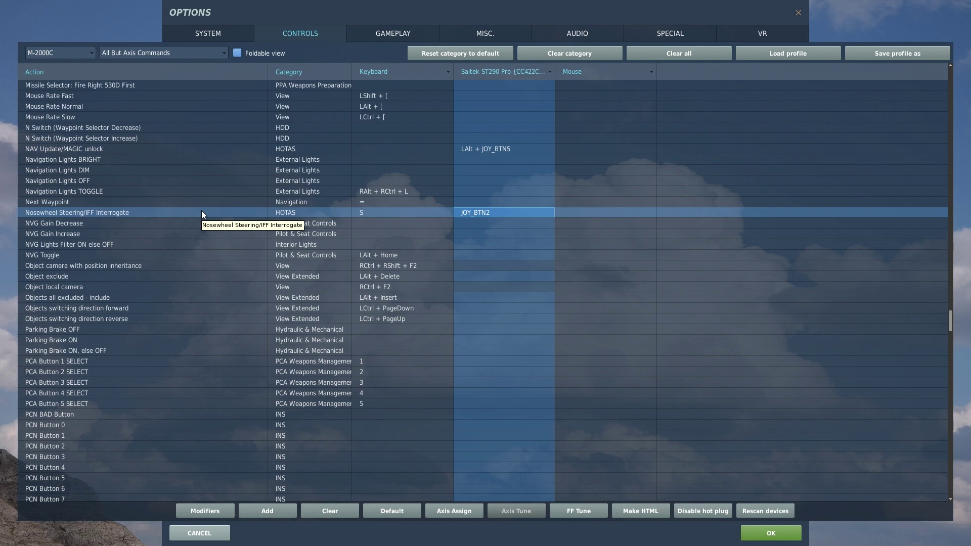
{"action": "scroll", "coordinate": [201, 213], "scroll_direction": "down", "scroll_amount": 4}
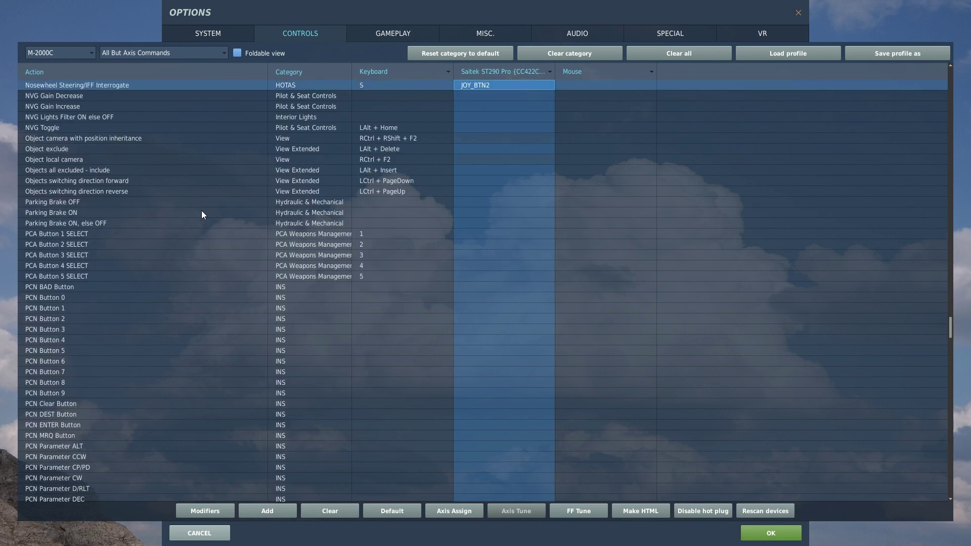
{"action": "scroll", "coordinate": [184, 217], "scroll_direction": "up", "scroll_amount": 5}
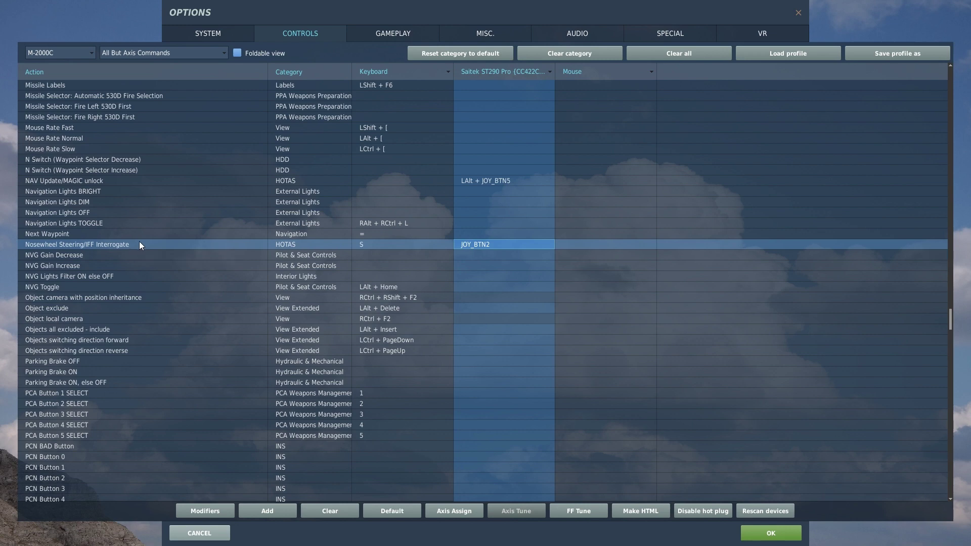
Examine the modified joystick hat bindings for Radar Antenna UP/DOWN, Radar Azimuth Narrower/Wider and Radar Scan Line Increase/Decrease
{"action": "scroll", "coordinate": [148, 308], "scroll_direction": "down", "scroll_amount": 9}
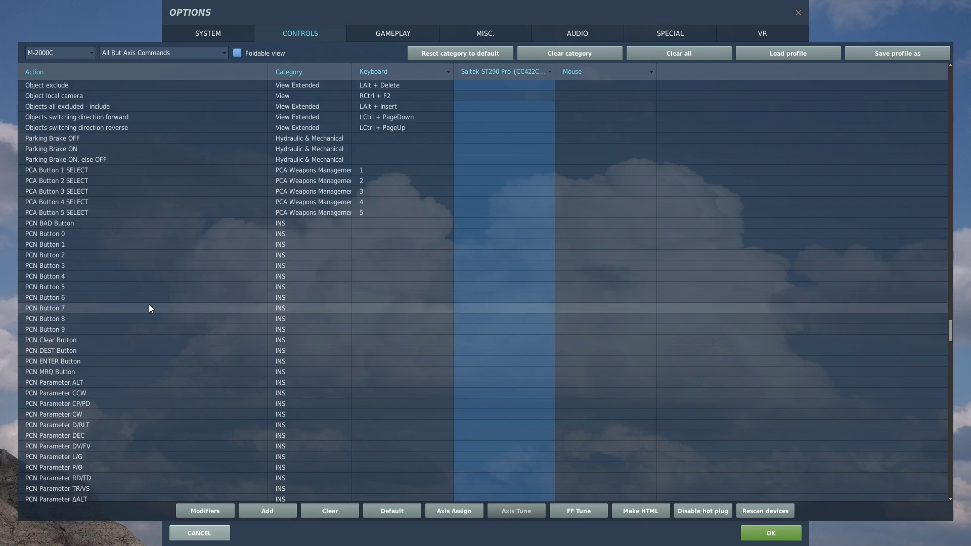
{"action": "scroll", "coordinate": [149, 308], "scroll_direction": "down", "scroll_amount": 14}
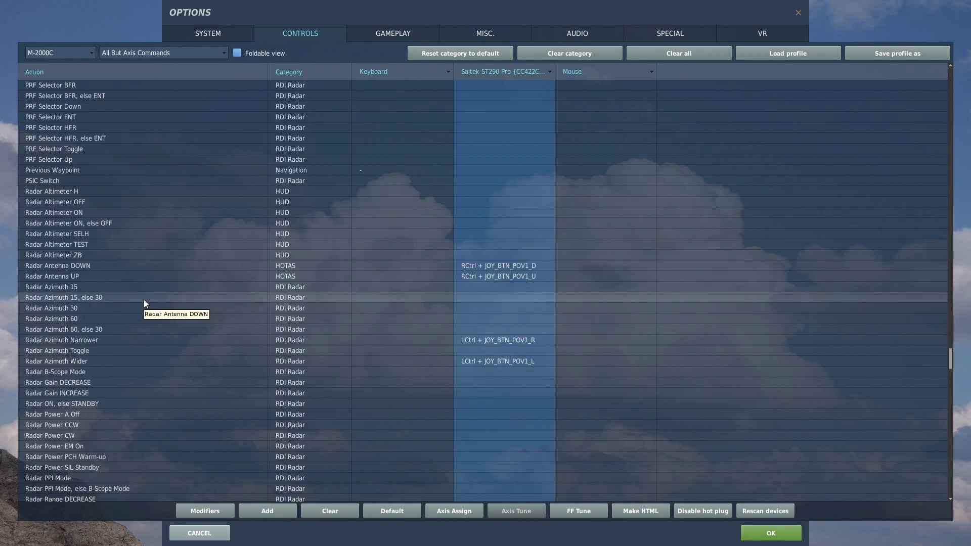
{"action": "scroll", "coordinate": [143, 299], "scroll_direction": "down", "scroll_amount": 2}
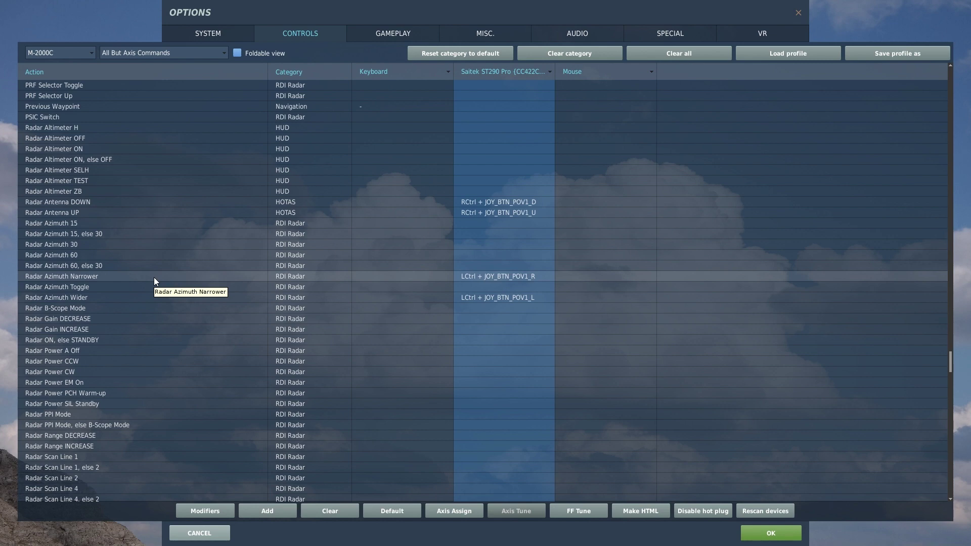
{"action": "scroll", "coordinate": [154, 277], "scroll_direction": "down", "scroll_amount": 7}
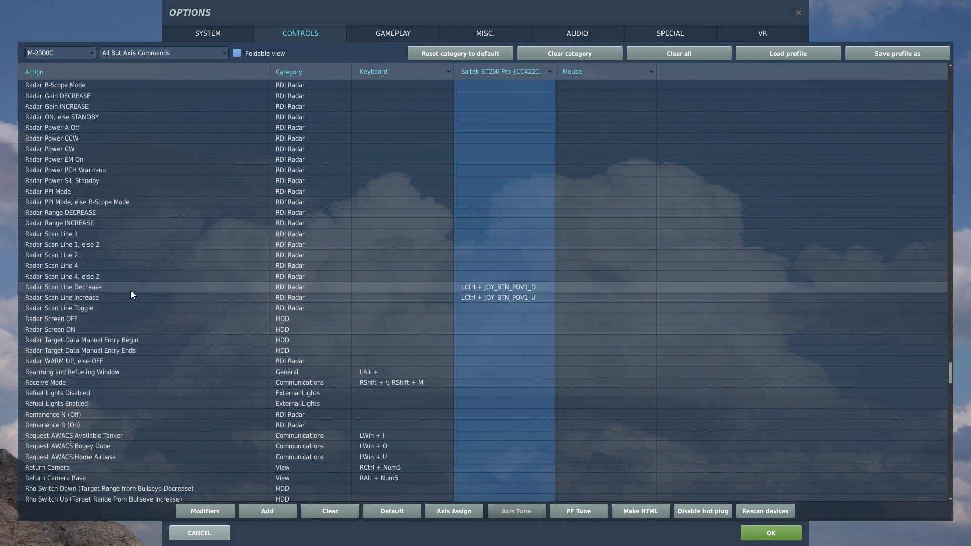
{"action": "scroll", "coordinate": [130, 300], "scroll_direction": "up", "scroll_amount": 8}
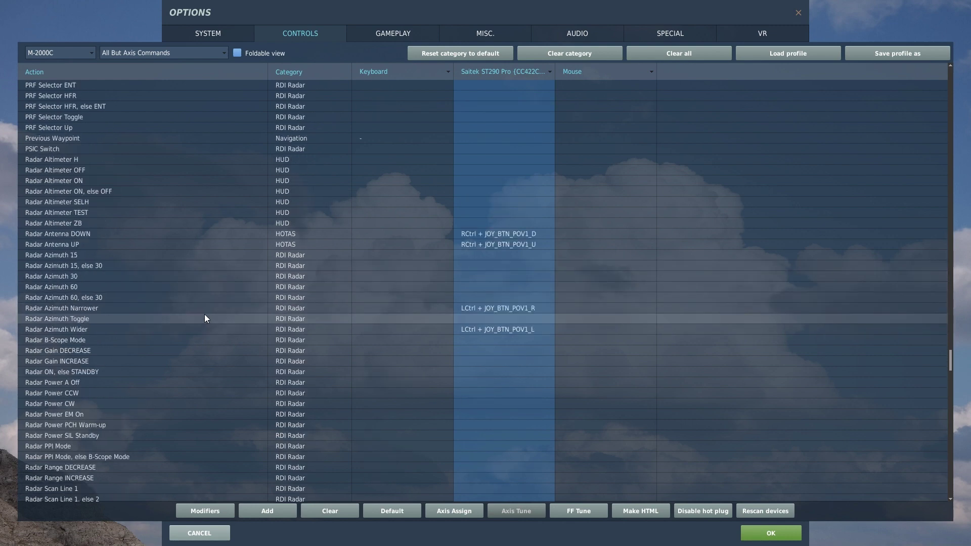
{"action": "scroll", "coordinate": [204, 314], "scroll_direction": "down", "scroll_amount": 4}
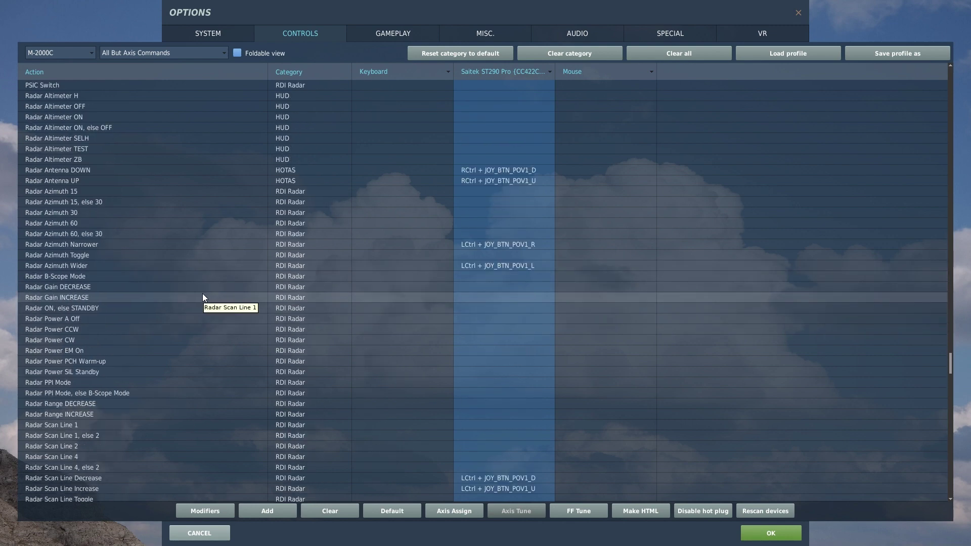
{"action": "scroll", "coordinate": [200, 297], "scroll_direction": "down", "scroll_amount": 6}
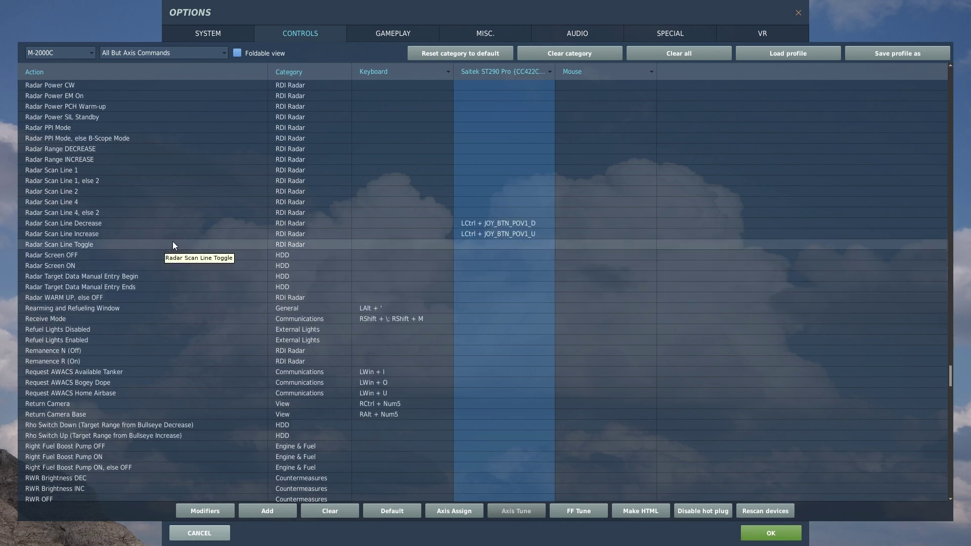
Locate the TDC commands and check the LShift-modified joystick bindings for TDC DEPRESS (Lock Target) and the four TDC directions
{"action": "scroll", "coordinate": [192, 247], "scroll_direction": "down", "scroll_amount": 5}
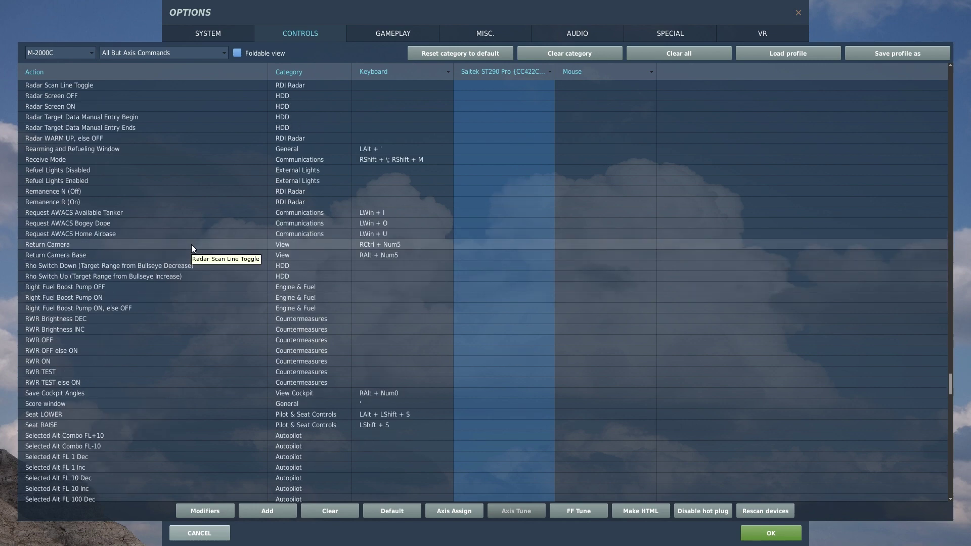
{"action": "scroll", "coordinate": [167, 230], "scroll_direction": "down", "scroll_amount": 3}
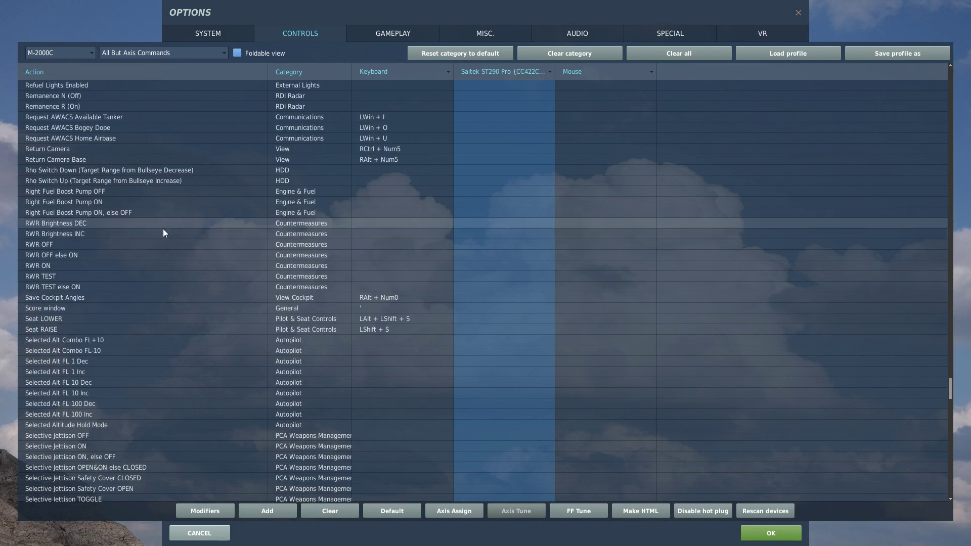
{"action": "scroll", "coordinate": [162, 232], "scroll_direction": "down", "scroll_amount": 20}
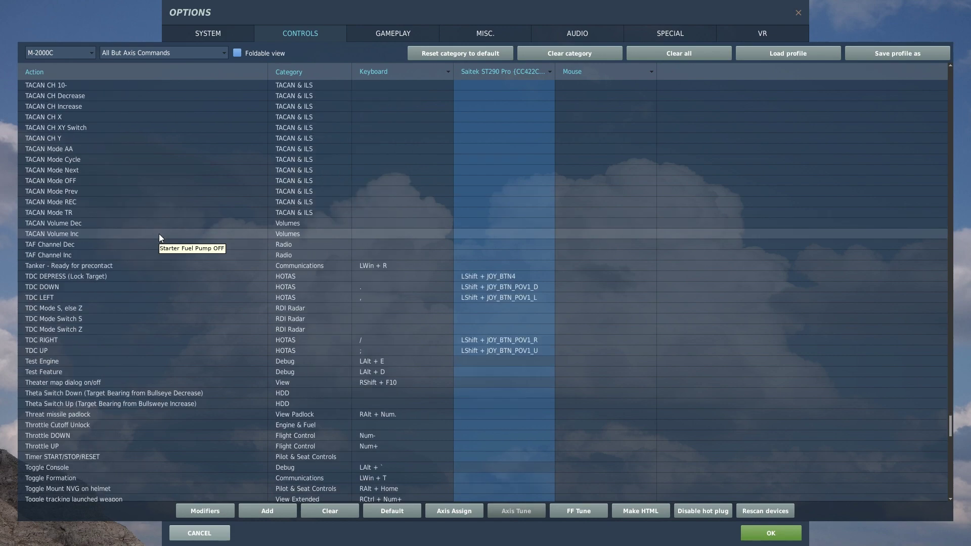
{"action": "scroll", "coordinate": [159, 233], "scroll_direction": "down", "scroll_amount": 2}
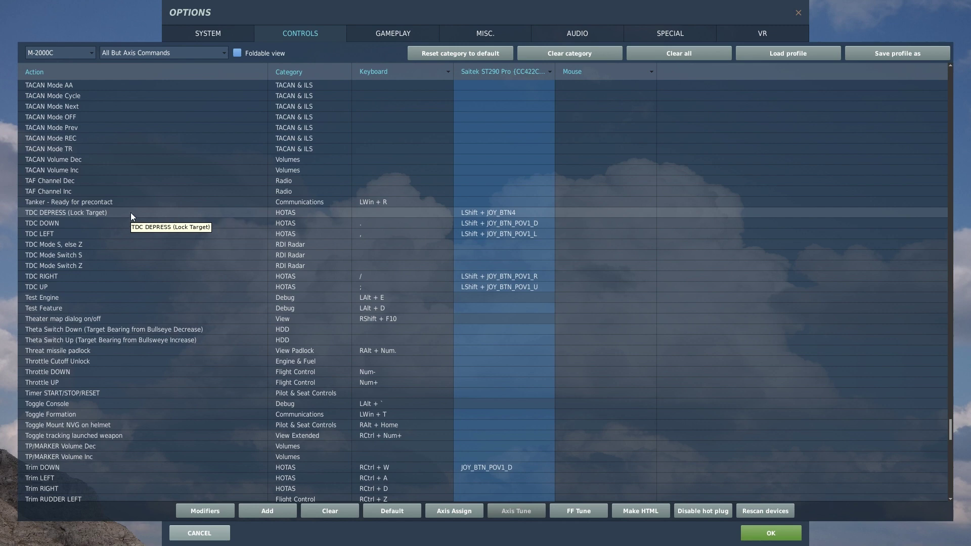
{"action": "key", "text": "shift"}
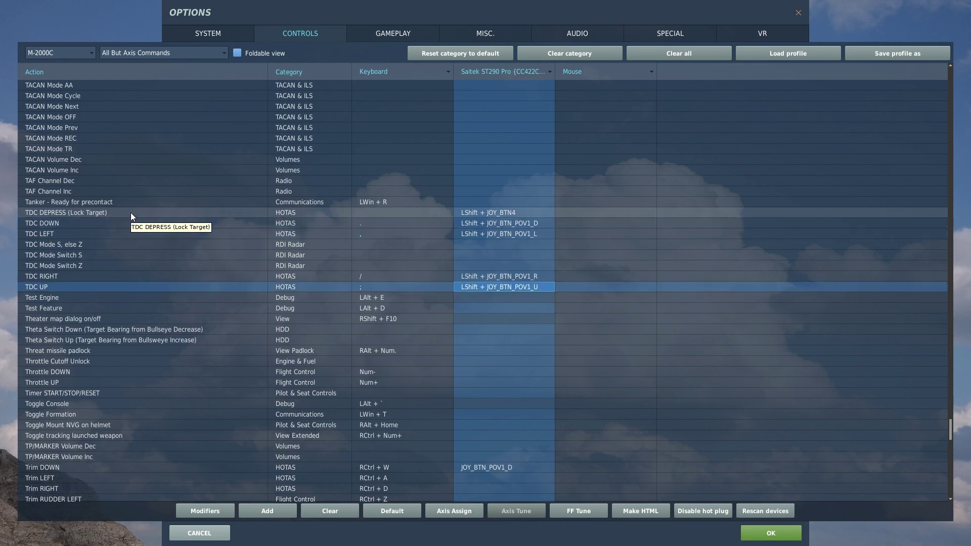
{"action": "key", "text": "shift"}
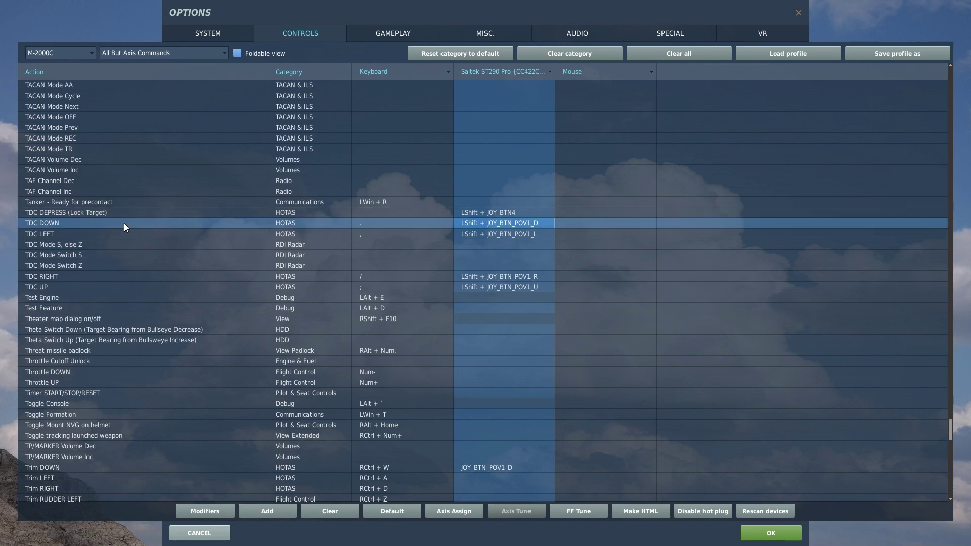
Examine the keyboard and joystick hat assignments of the Trim commands
{"action": "scroll", "coordinate": [175, 375], "scroll_direction": "down", "scroll_amount": 5}
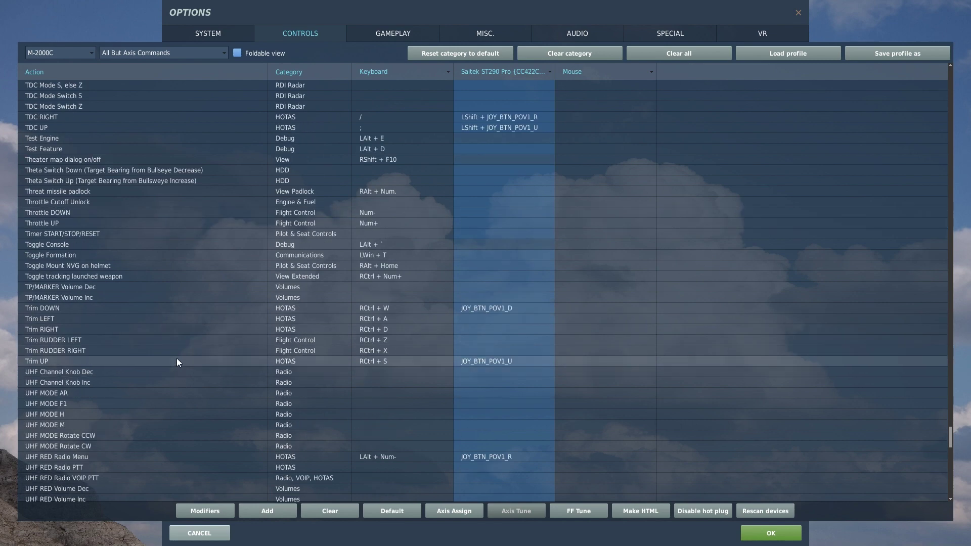
{"action": "scroll", "coordinate": [173, 308], "scroll_direction": "down", "scroll_amount": 4}
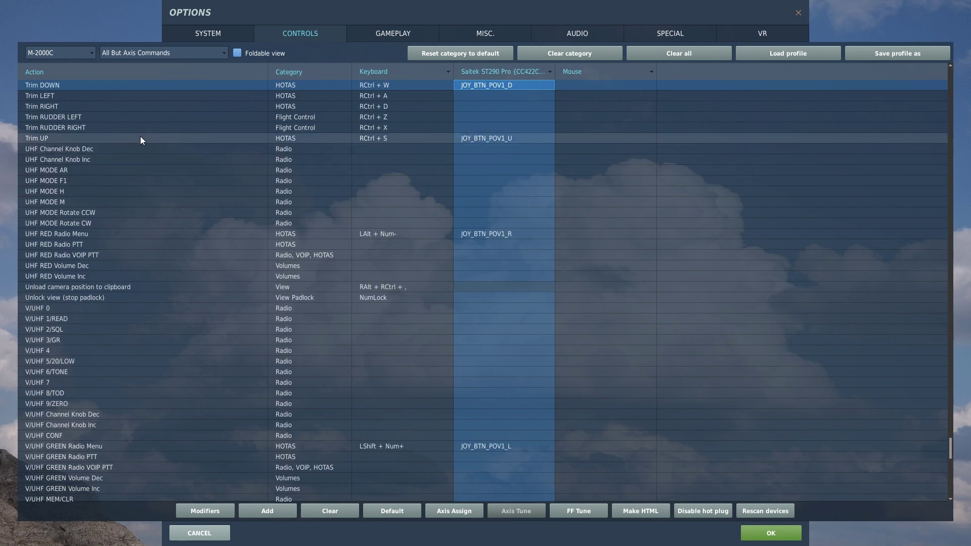
{"action": "scroll", "coordinate": [141, 136], "scroll_direction": "up", "scroll_amount": 3}
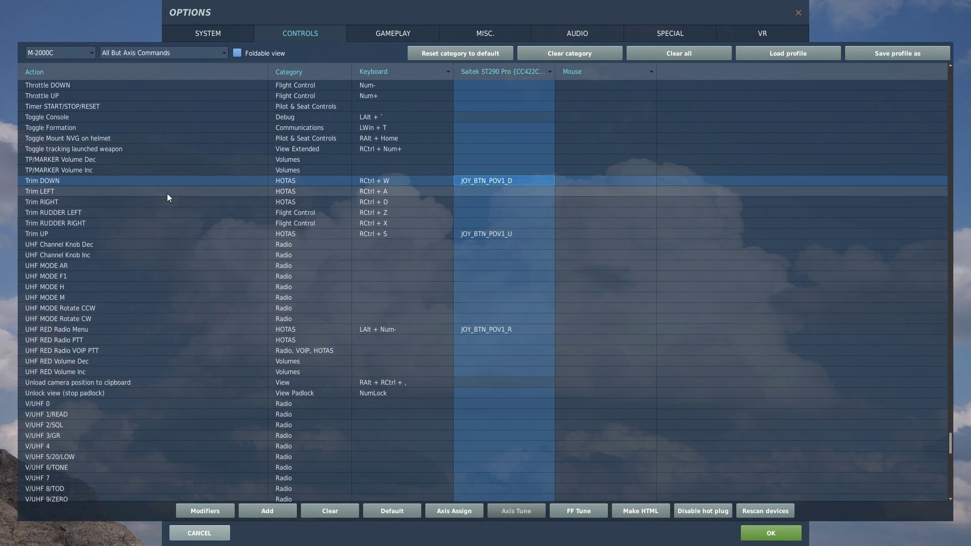
Compare the keyboard and joystick assignments of the UHF RED Radio Menu and the V/UHF GREEN Radio Menu
{"action": "left_click", "coordinate": [194, 328]}
{"action": "scroll", "coordinate": [175, 296], "scroll_direction": "down", "scroll_amount": 3}
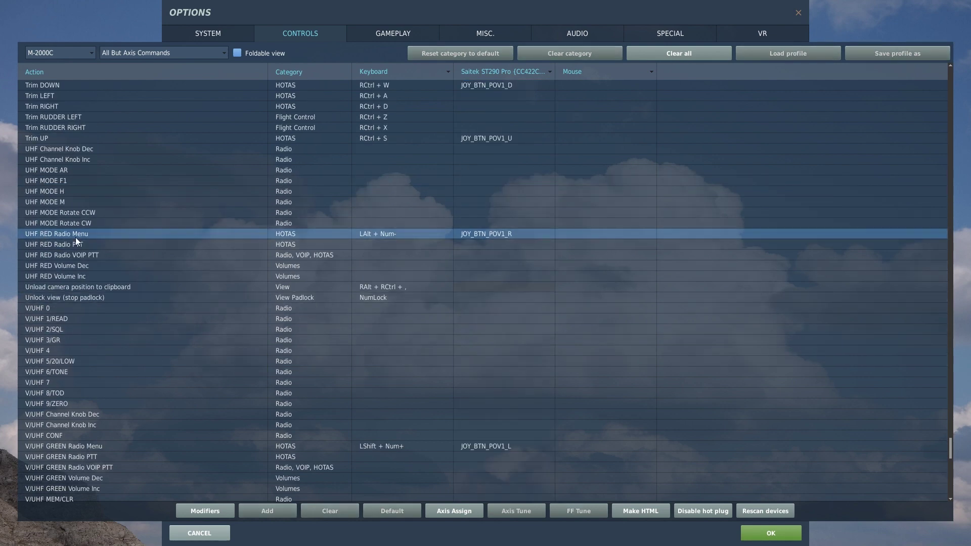
{"action": "left_click", "coordinate": [380, 447]}
{"action": "left_click", "coordinate": [501, 446]}
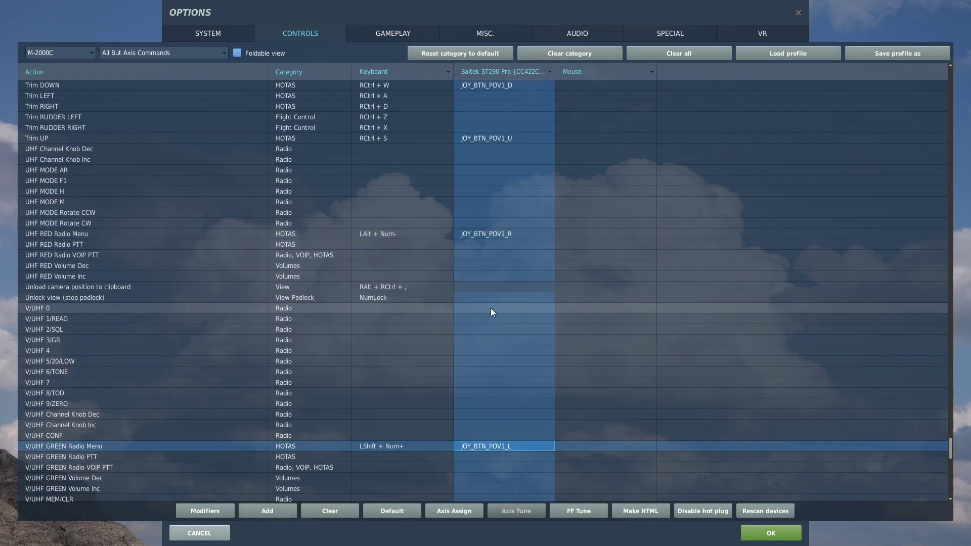
{"action": "left_click", "coordinate": [525, 229]}
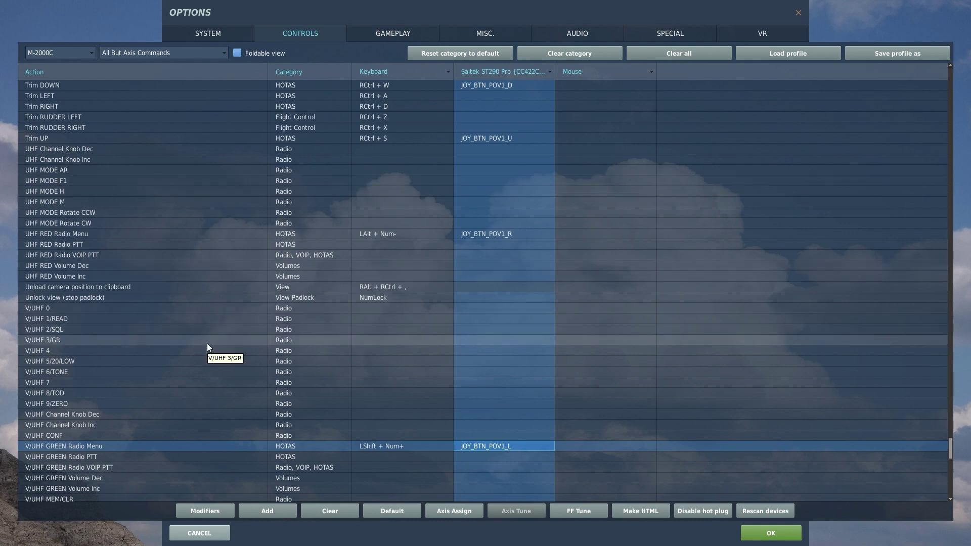
Review the V/UHF radio and view commands listed around the V/UHF GREEN Radio Menu for further joystick bindings
{"action": "scroll", "coordinate": [209, 345], "scroll_direction": "down", "scroll_amount": 4}
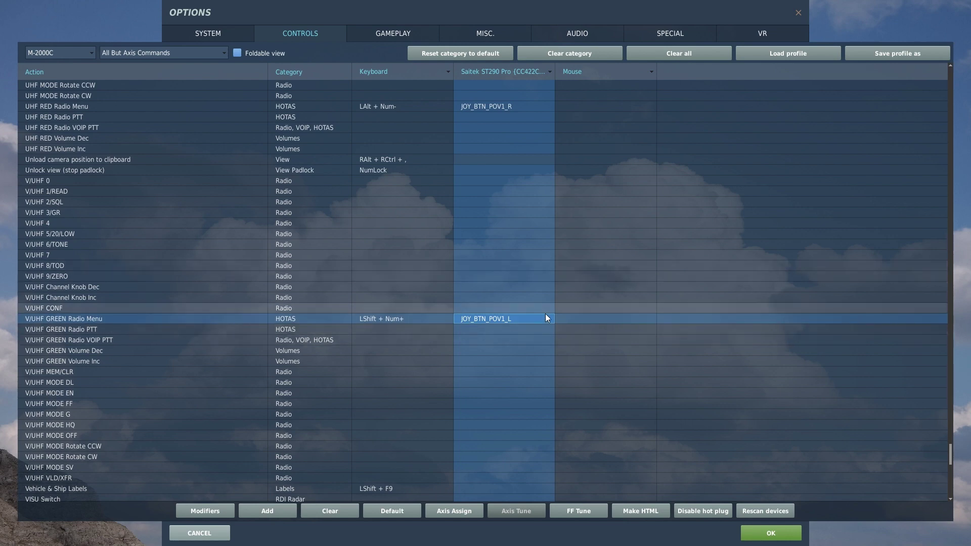
{"action": "scroll", "coordinate": [496, 311], "scroll_direction": "down", "scroll_amount": 5}
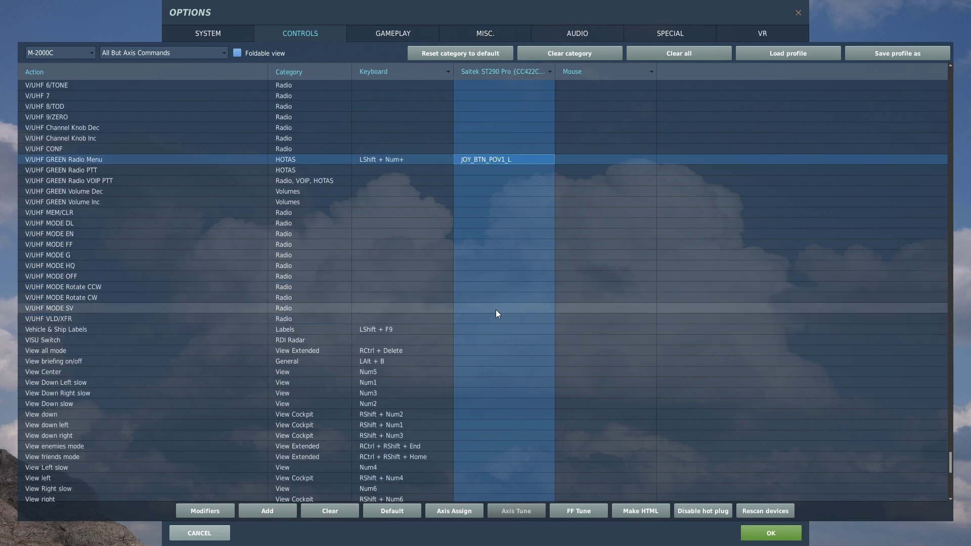
{"action": "scroll", "coordinate": [496, 313], "scroll_direction": "down", "scroll_amount": 2}
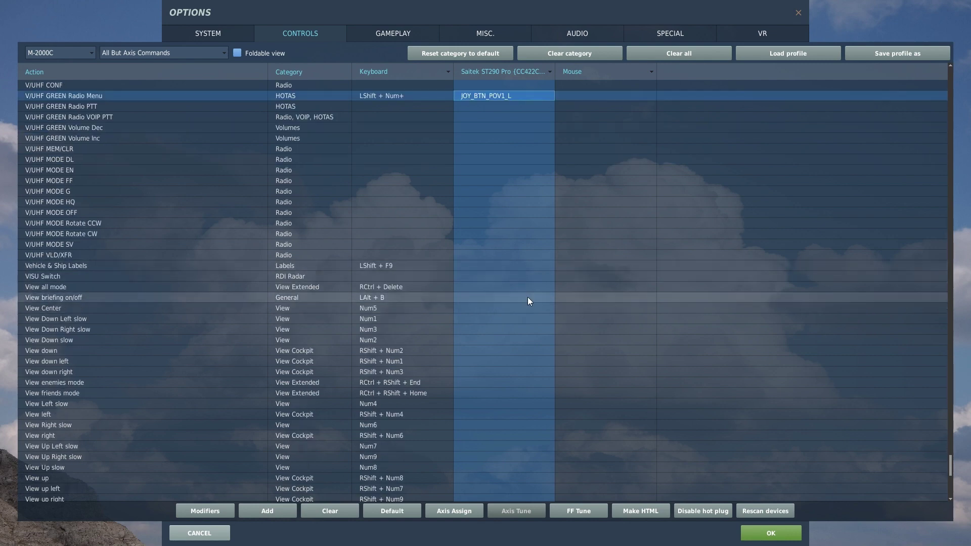
{"action": "scroll", "coordinate": [528, 300], "scroll_direction": "down", "scroll_amount": 2}
{"action": "scroll", "coordinate": [527, 301], "scroll_direction": "up", "scroll_amount": 12}
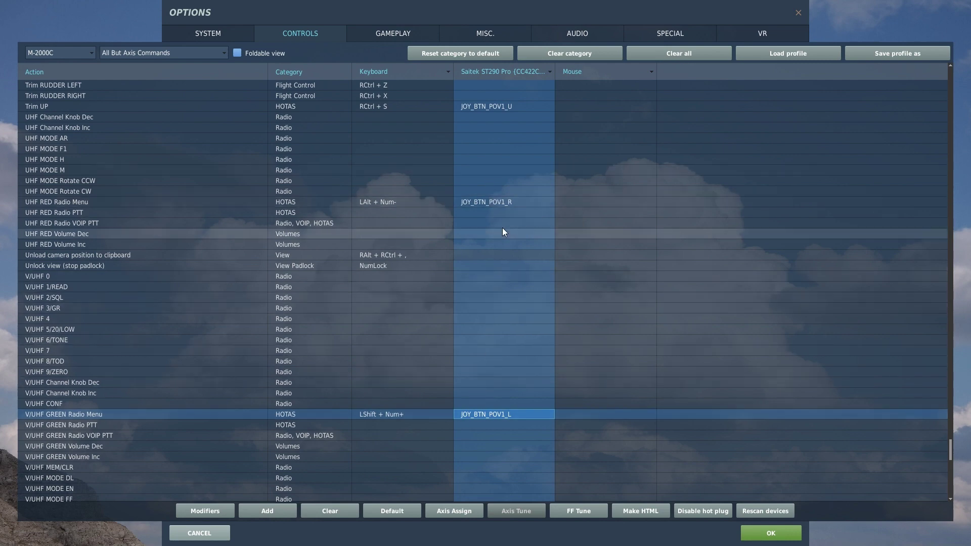
{"action": "scroll", "coordinate": [498, 310], "scroll_direction": "down", "scroll_amount": 5}
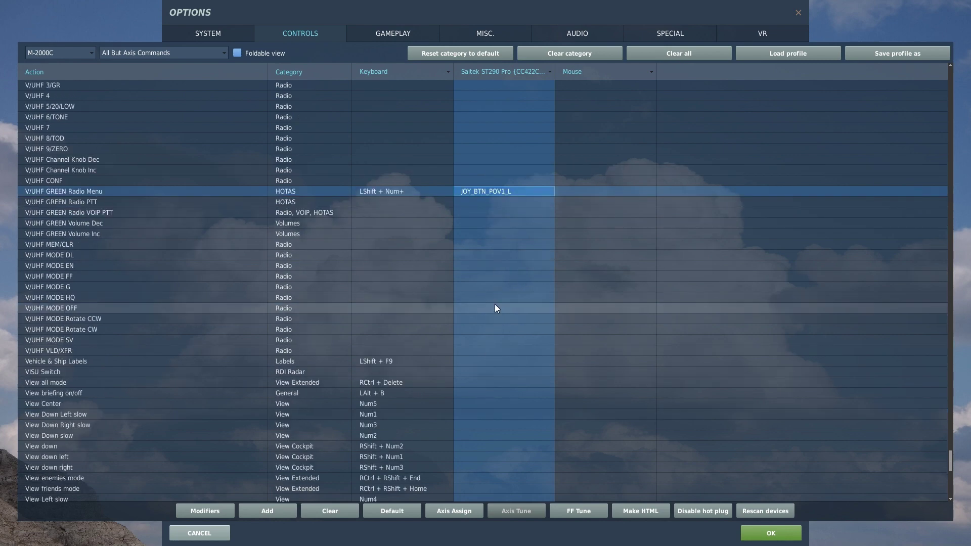
Examine the LAlt-modified joystick bindings for Weapons SystemCMD AFT, Depress and FWD
{"action": "scroll", "coordinate": [494, 305], "scroll_direction": "down", "scroll_amount": 5}
{"action": "scroll", "coordinate": [492, 276], "scroll_direction": "down", "scroll_amount": 13}
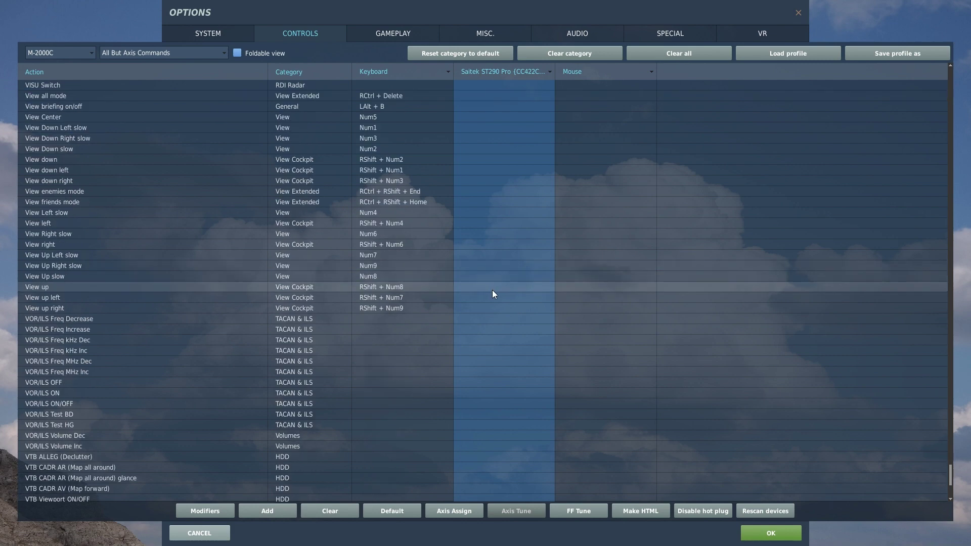
{"action": "left_click", "coordinate": [490, 306]}
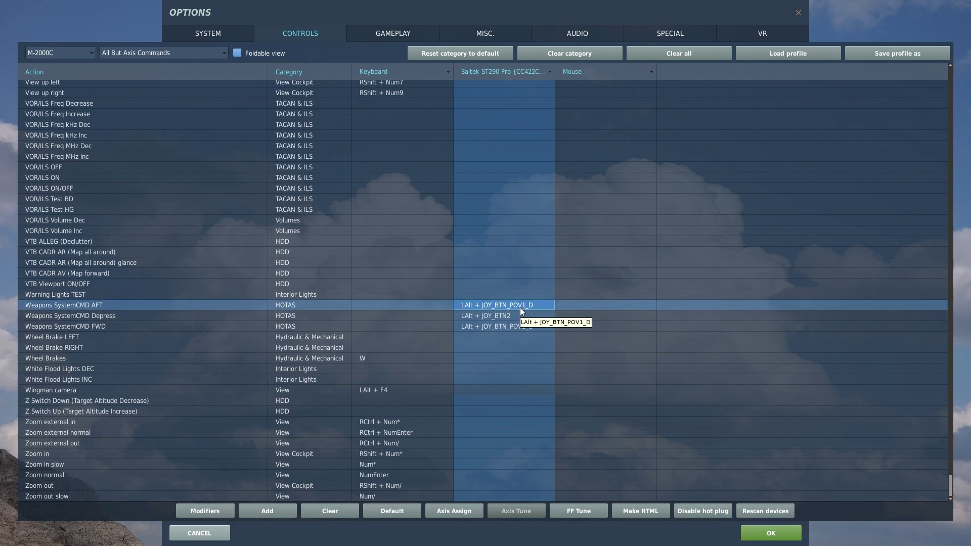
{"action": "key", "text": "Down"}
{"action": "key", "text": "Down"}
{"action": "key", "text": "Up"}
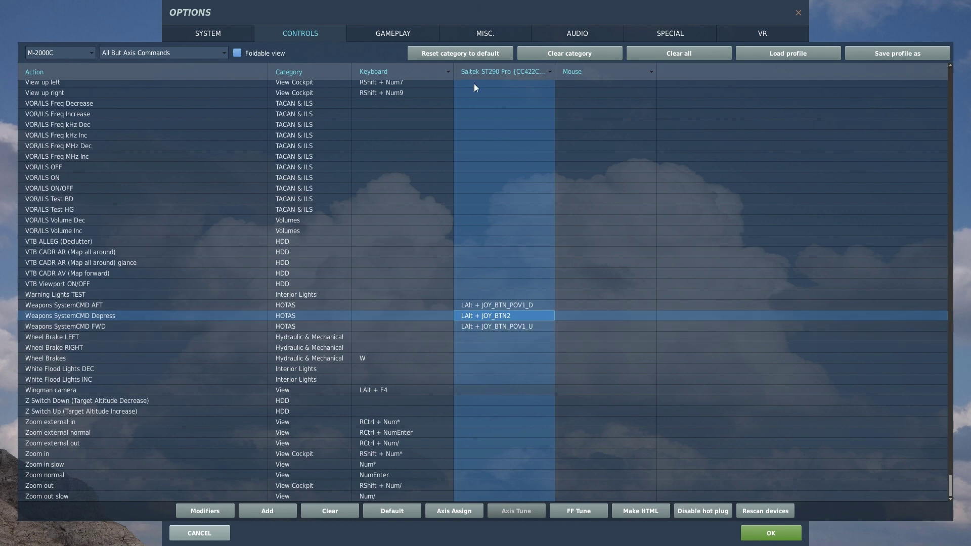
Return to the start of the command list and recheck the bindings from Airbrake through the CNM commands
{"action": "scroll", "coordinate": [606, 297], "scroll_direction": "up", "scroll_amount": 20}
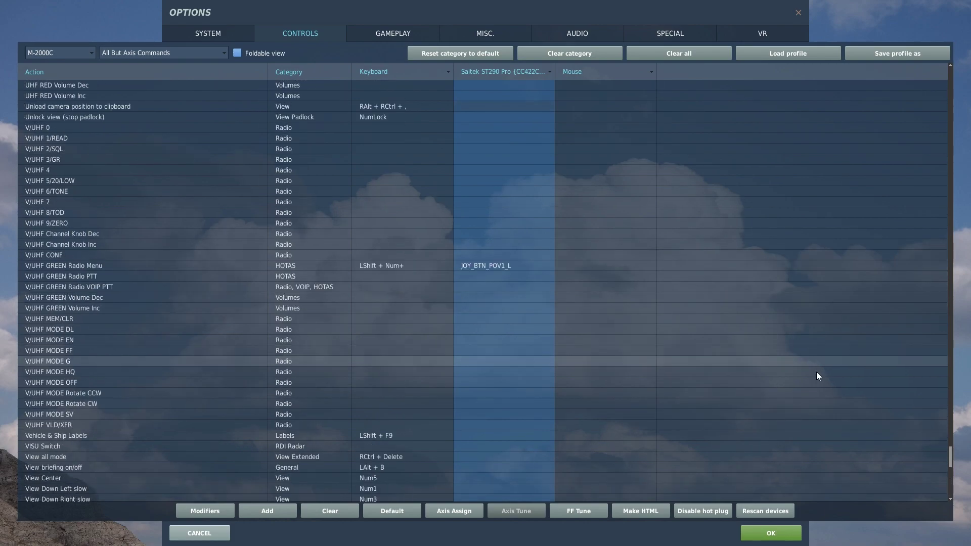
{"action": "left_click_drag", "start_coordinate": [947, 442], "coordinate": [962, 56]}
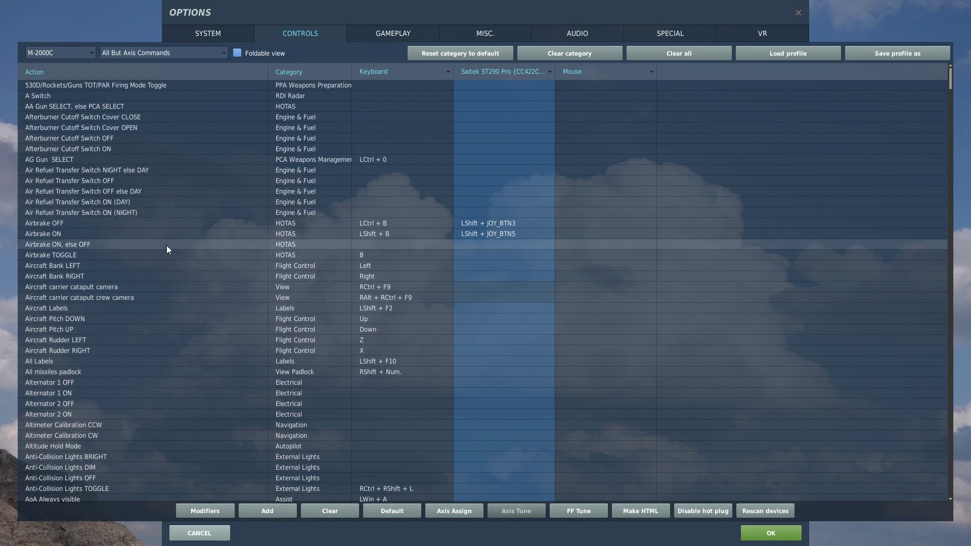
{"action": "scroll", "coordinate": [285, 281], "scroll_direction": "down", "scroll_amount": 4}
{"action": "scroll", "coordinate": [329, 321], "scroll_direction": "down", "scroll_amount": 1}
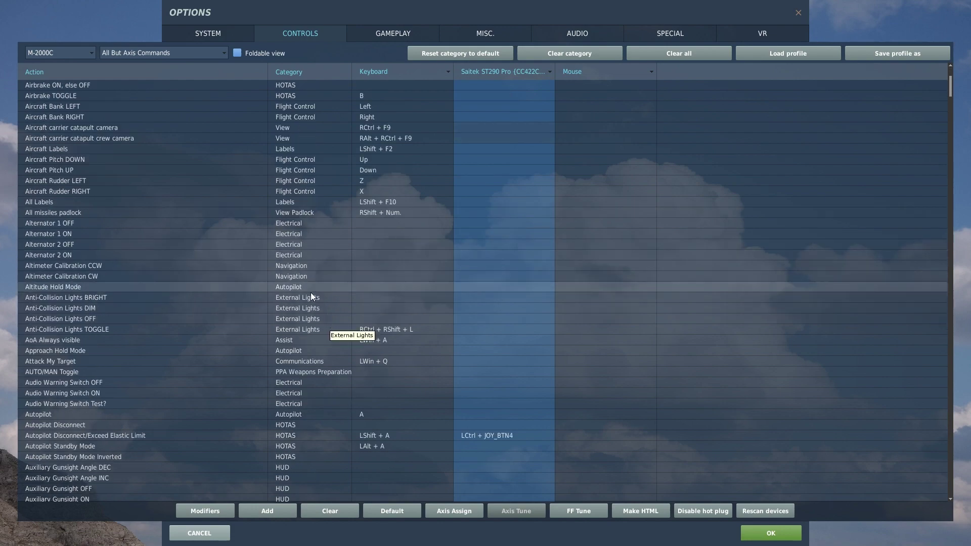
{"action": "scroll", "coordinate": [232, 341], "scroll_direction": "down", "scroll_amount": 20}
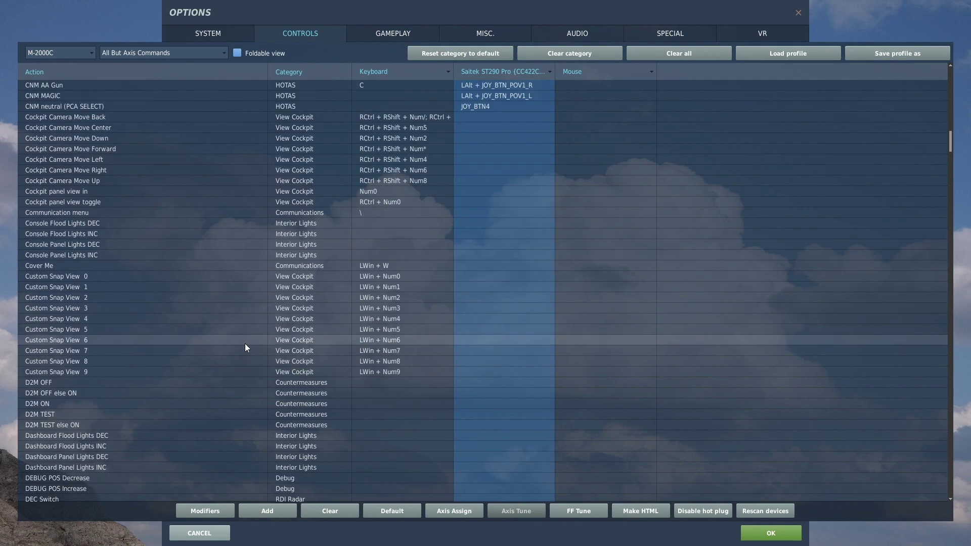
{"action": "scroll", "coordinate": [243, 339], "scroll_direction": "up", "scroll_amount": 18}
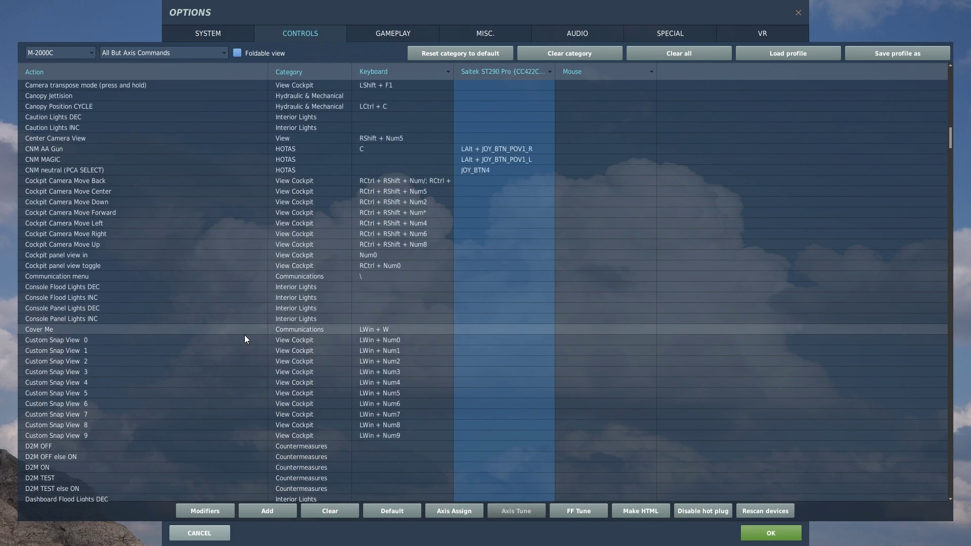
Recheck the Autopilot Disconnect/Exceed Elastic Limit and Airbrake ON/OFF assignments at the beginning of the command list
{"action": "scroll", "coordinate": [244, 335], "scroll_direction": "up", "scroll_amount": 18}
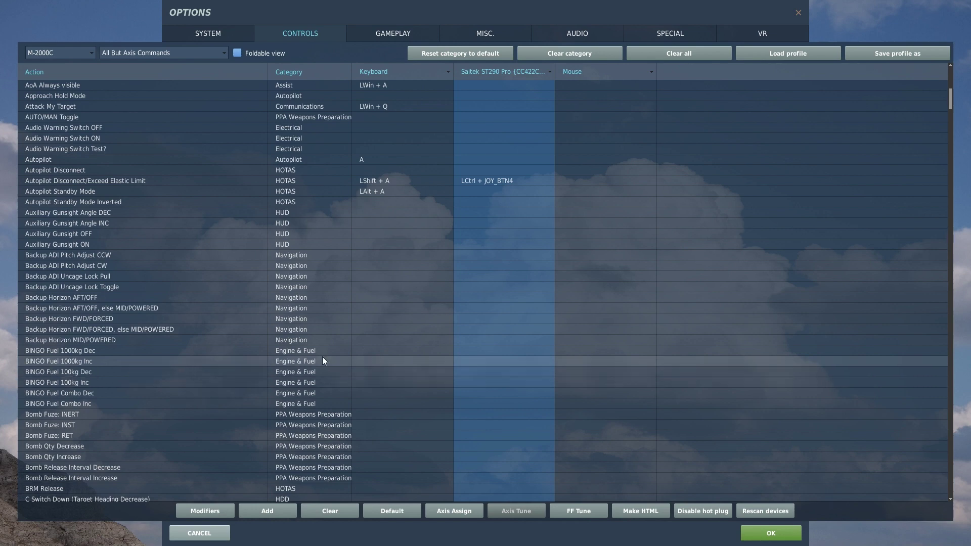
{"action": "scroll", "coordinate": [383, 347], "scroll_direction": "up", "scroll_amount": 13}
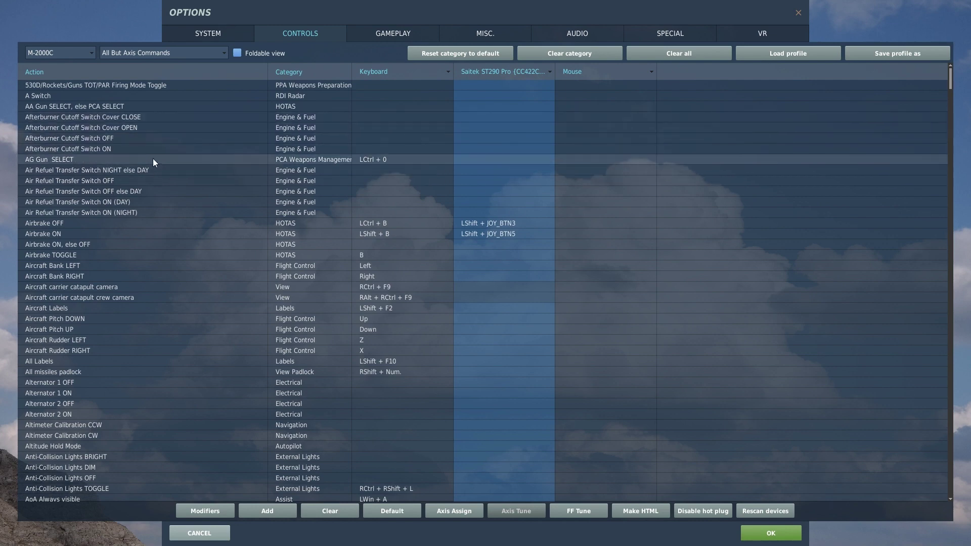
{"action": "scroll", "coordinate": [112, 194], "scroll_direction": "down", "scroll_amount": 12}
{"action": "scroll", "coordinate": [111, 194], "scroll_direction": "up", "scroll_amount": 10}
{"action": "scroll", "coordinate": [112, 193], "scroll_direction": "up", "scroll_amount": 2}
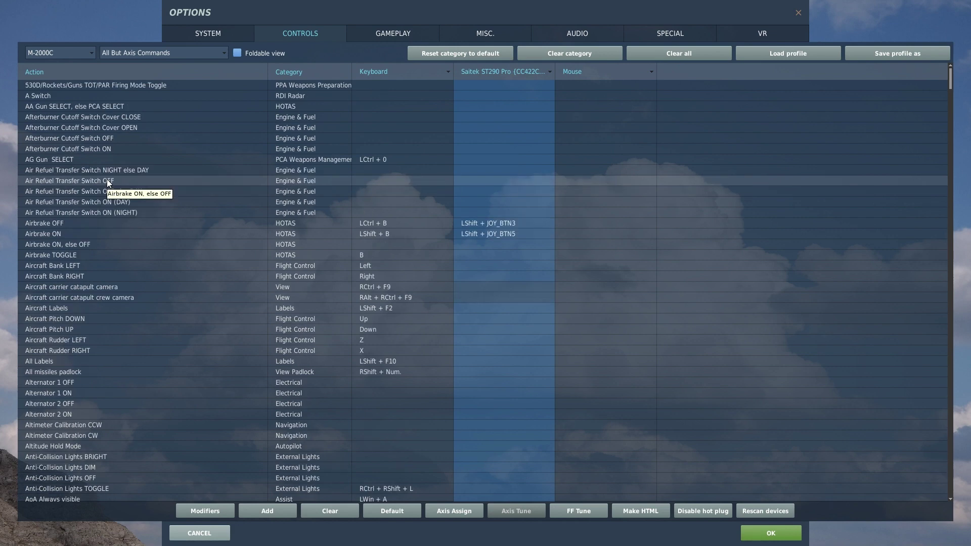